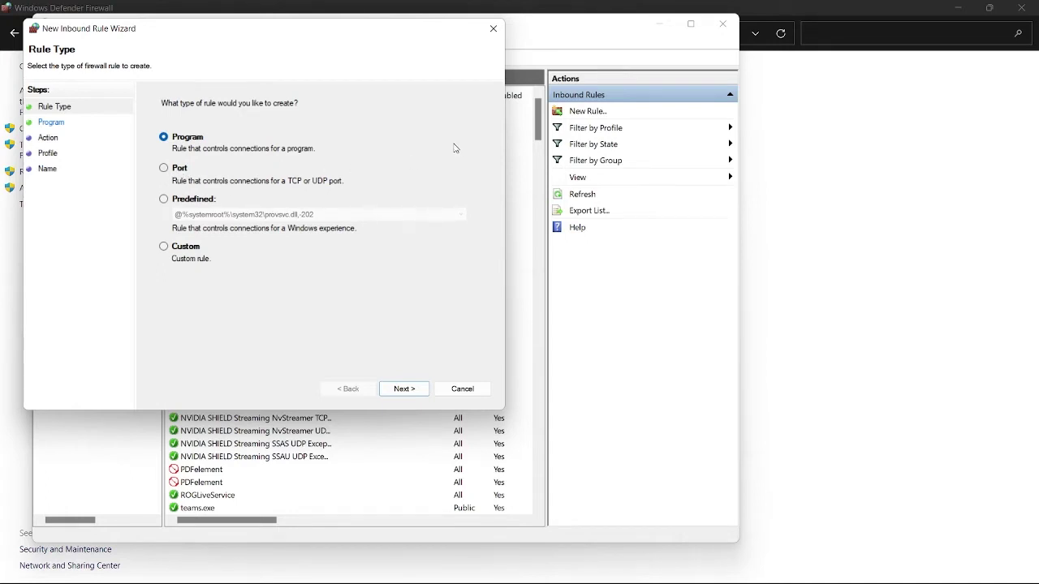
Step: Compare the available inbound rule types and review the protocol and port settings offered for a Port rule
click(179, 168)
click(193, 200)
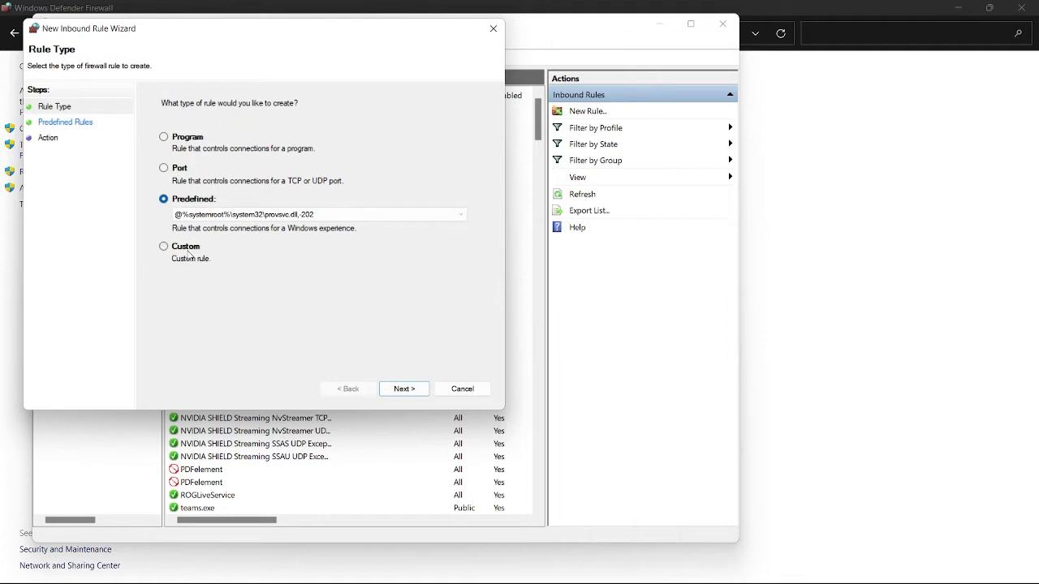
click(187, 250)
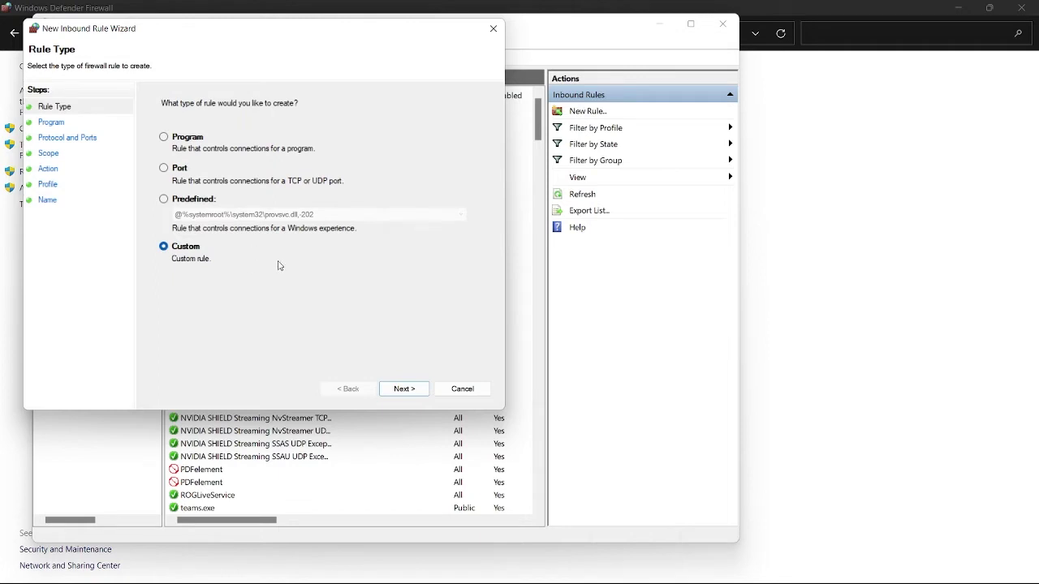
click(179, 176)
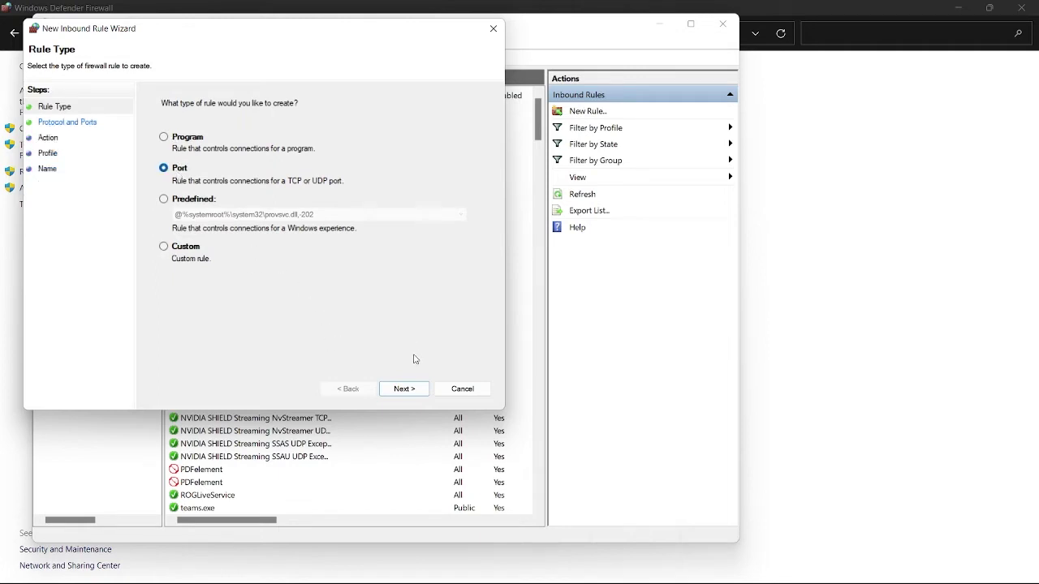
click(401, 389)
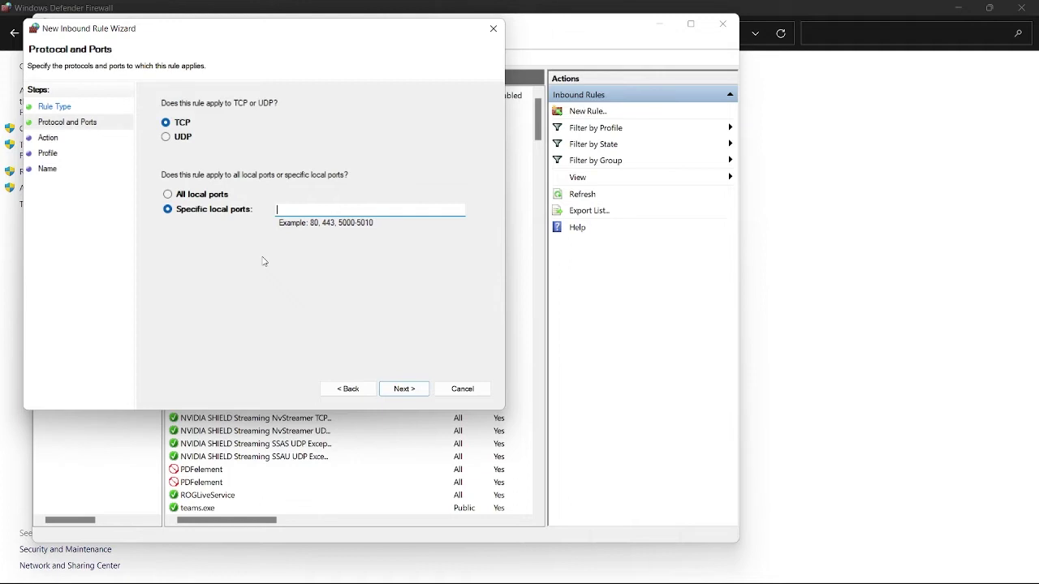
click(348, 388)
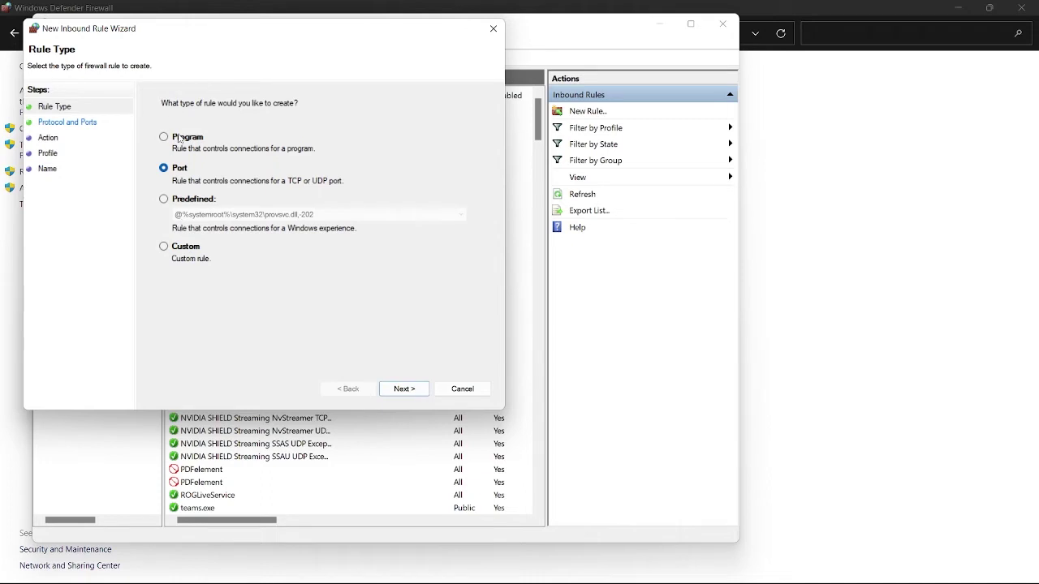
Step: Review the program path settings offered for a Program inbound rule, returning to the rule type choice
click(180, 138)
click(406, 389)
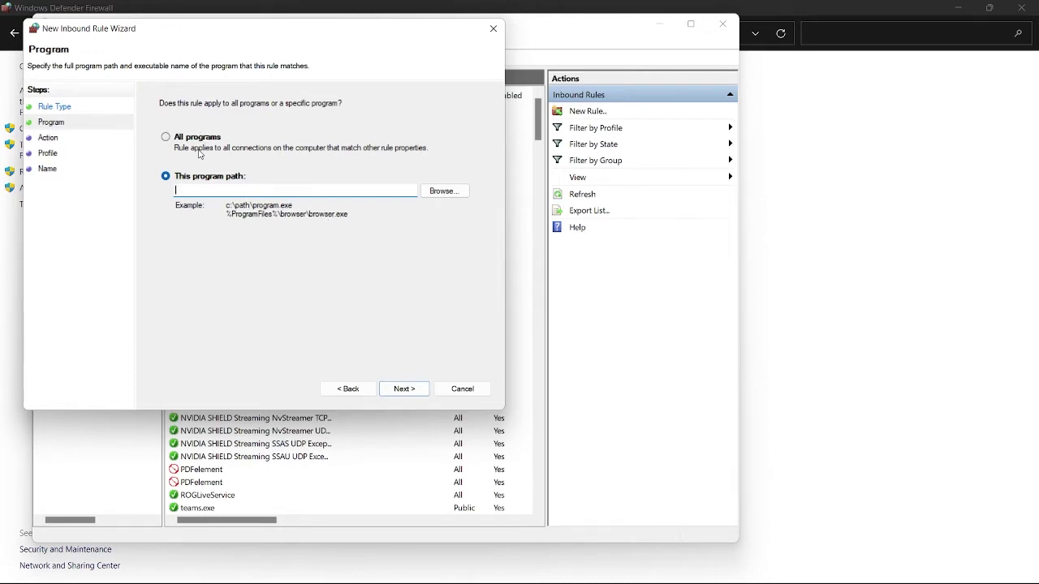
click(354, 392)
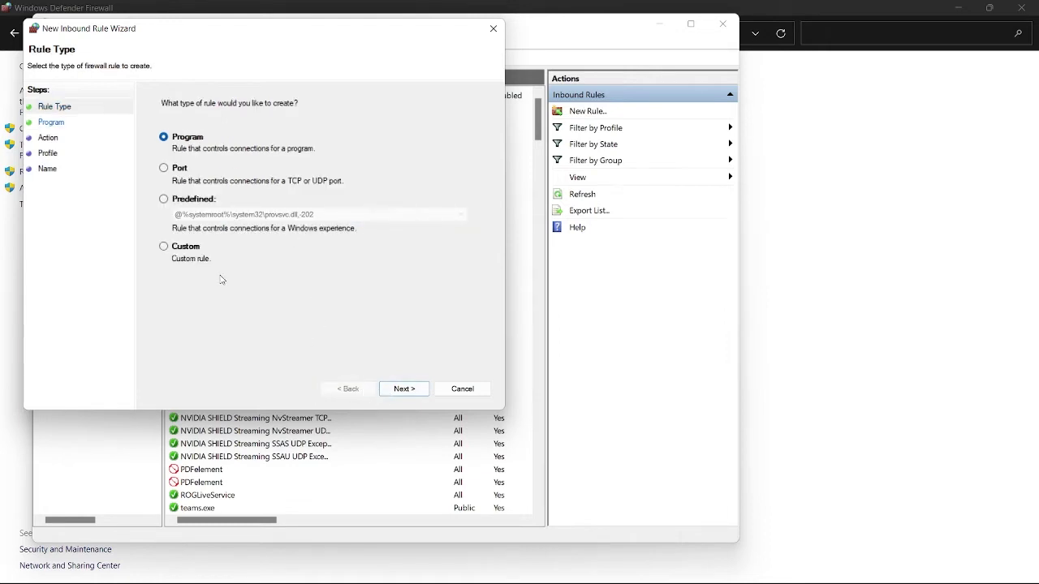
Step: Browse the list of Windows services available for a Predefined inbound rule without changing the selection
click(163, 199)
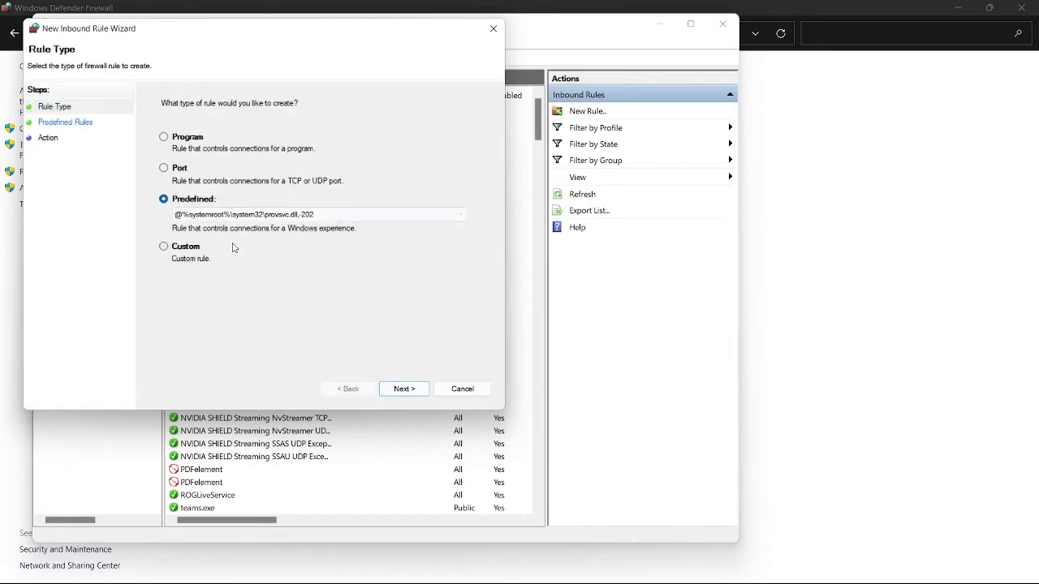
click(406, 214)
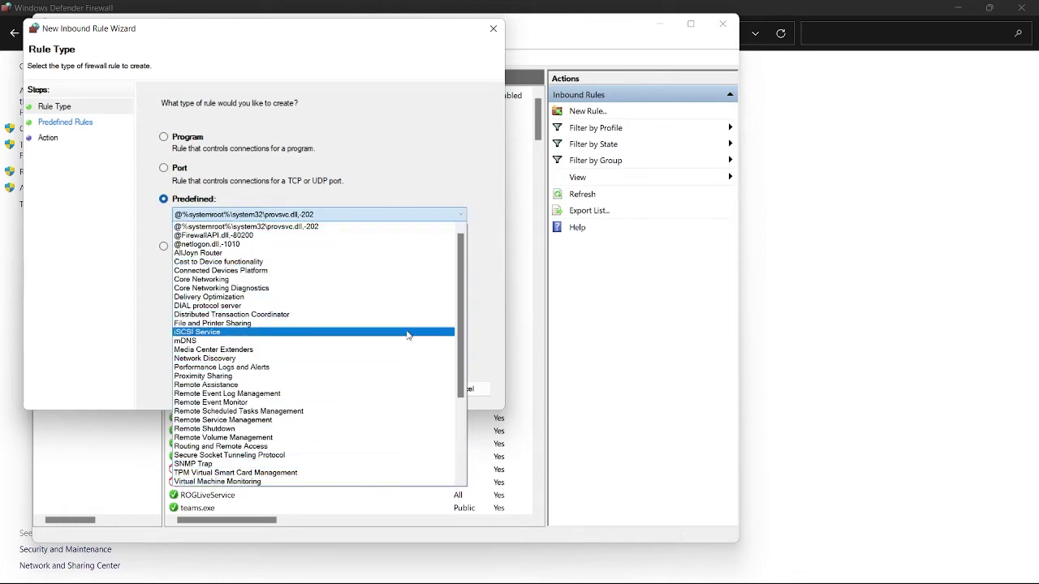
scroll(417, 313, down, 1)
scroll(417, 314, down, 4)
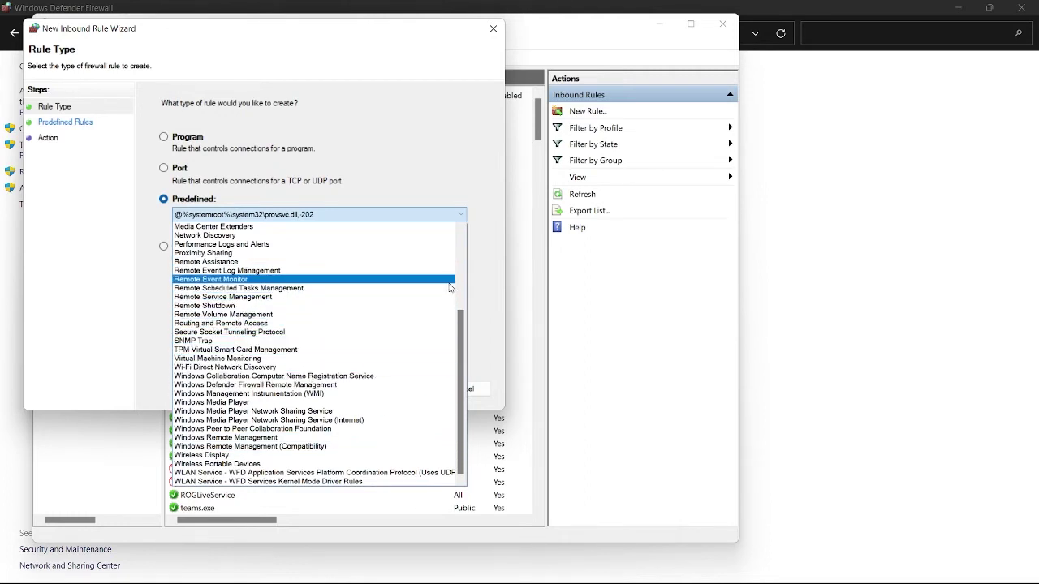
click(398, 211)
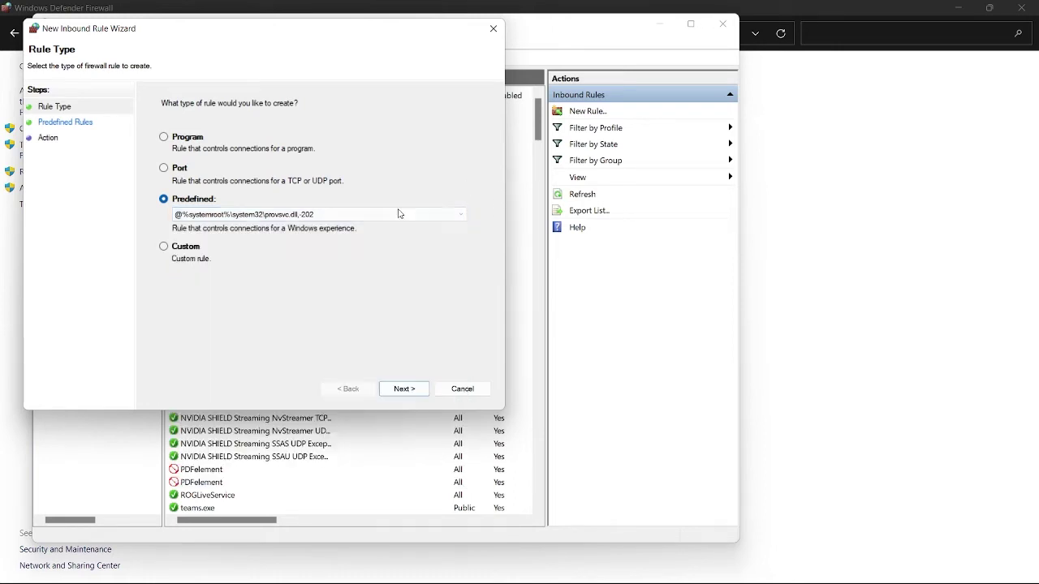
Step: Review the program settings of a Custom inbound rule, try to continue without a program path, and cancel the rule
click(183, 254)
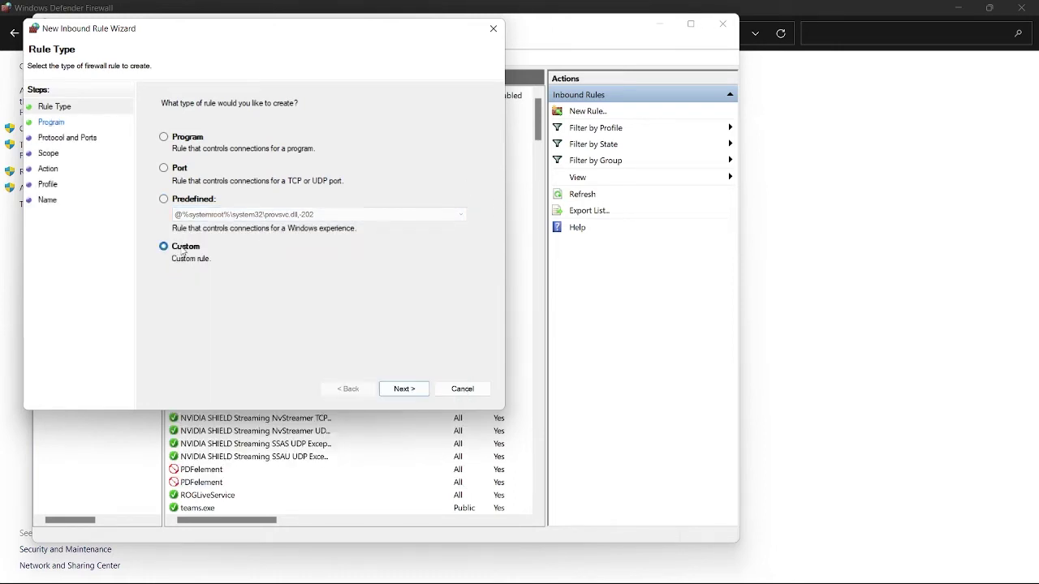
click(404, 389)
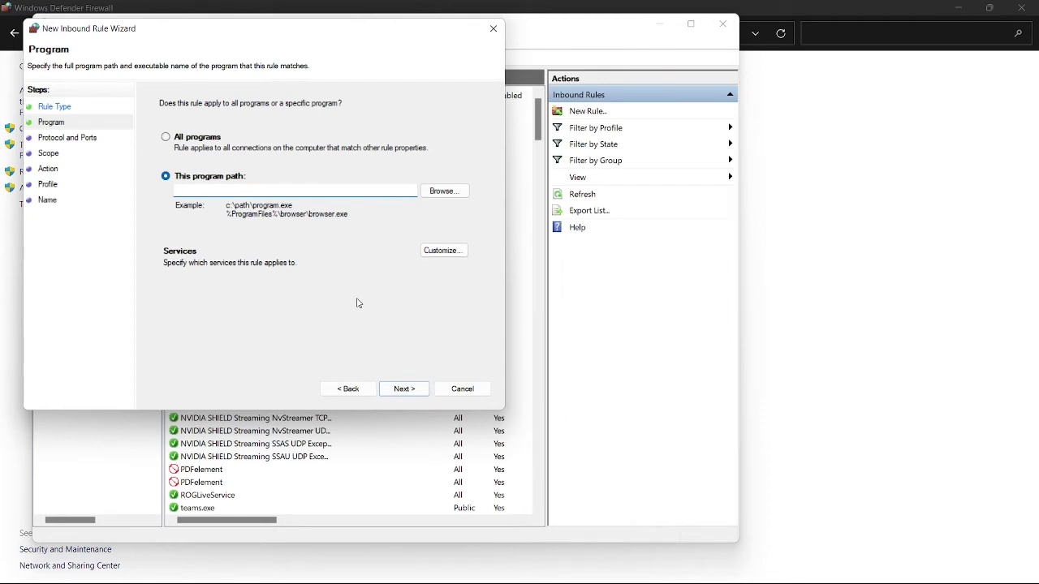
click(390, 389)
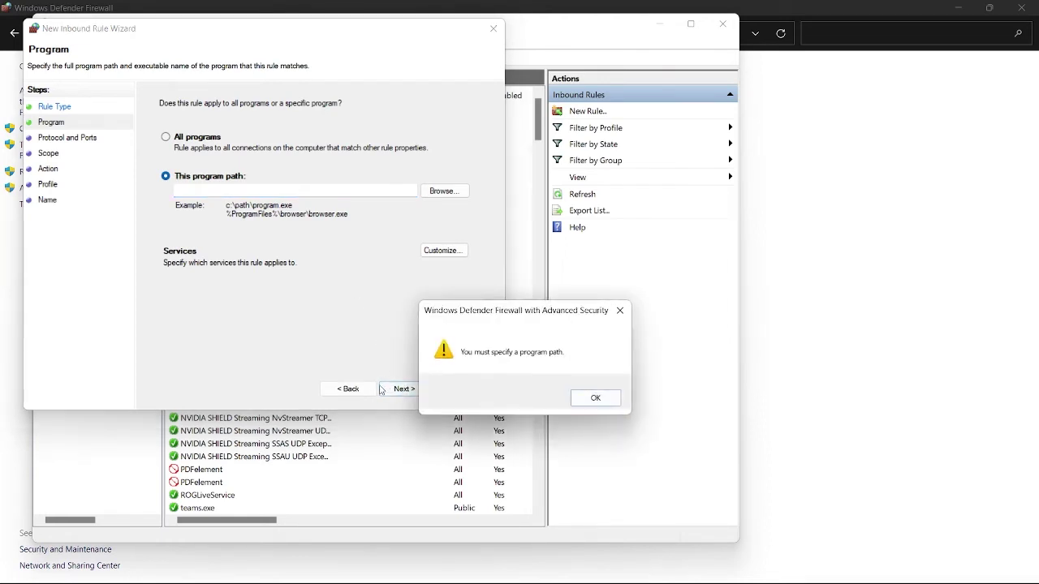
click(619, 313)
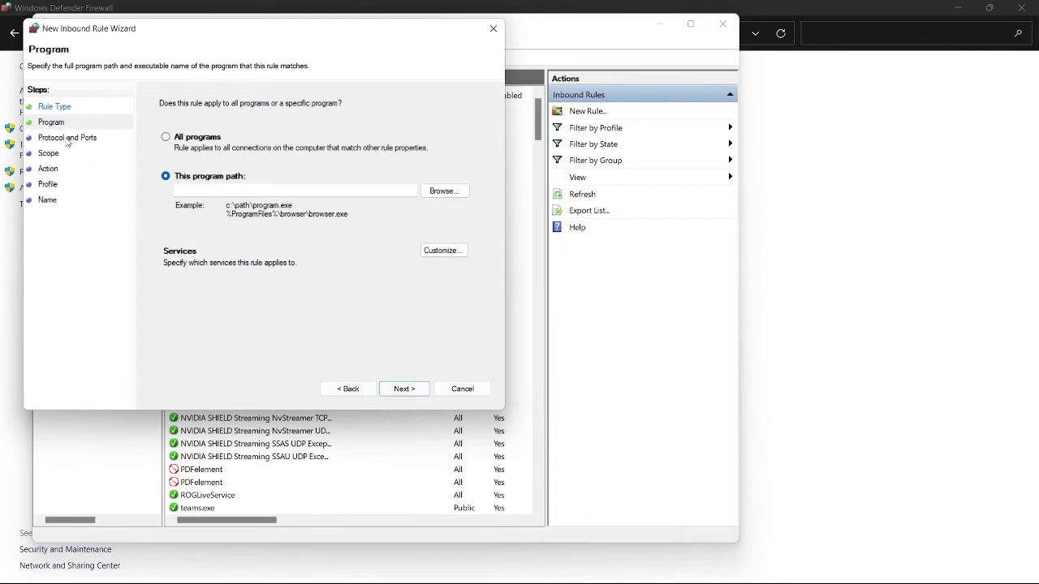
click(343, 389)
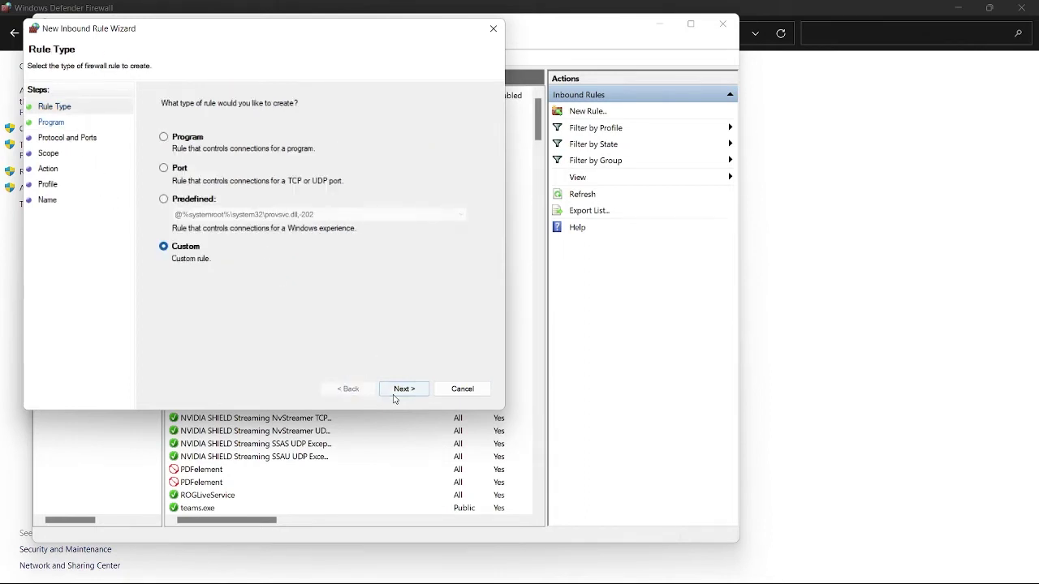
click(395, 396)
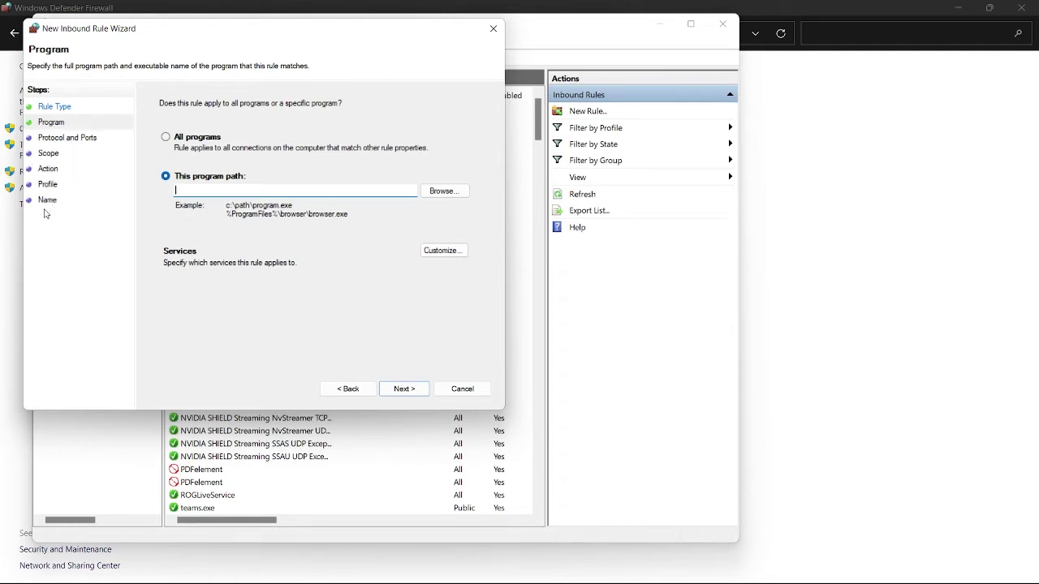
click(464, 390)
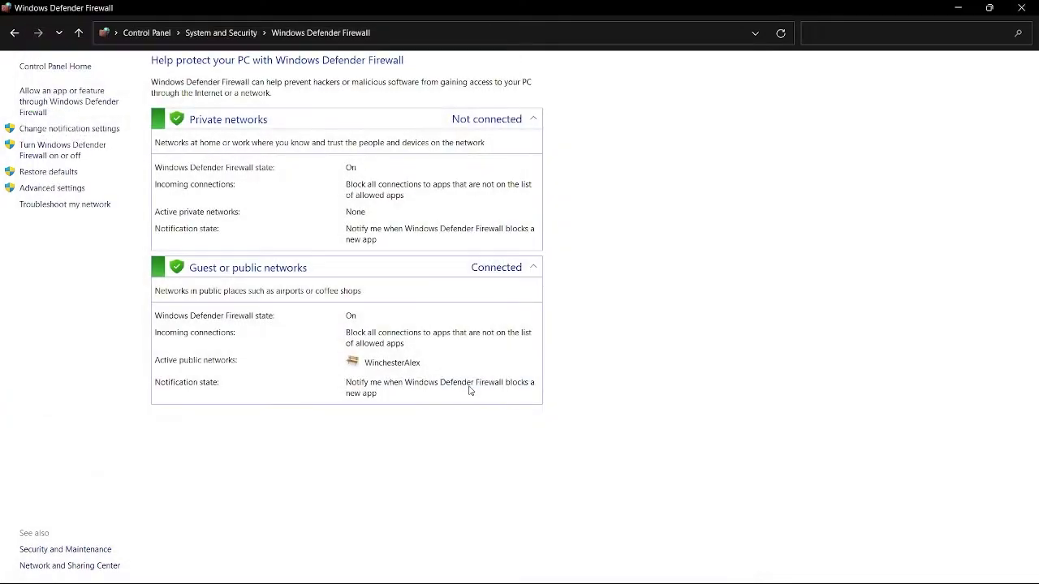
Step: Open the firewall's advanced settings and look through the inbound rules
click(49, 188)
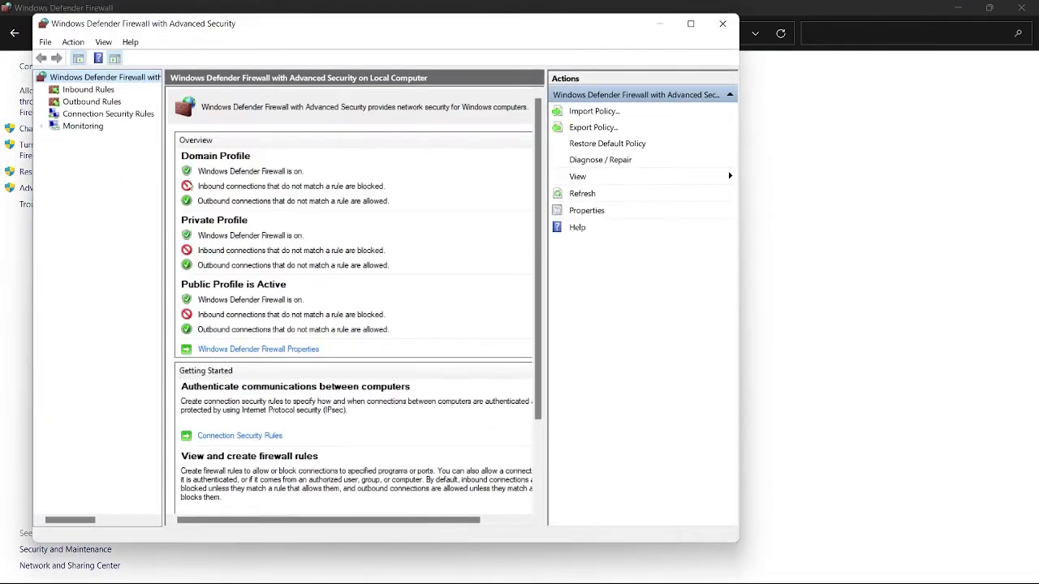
click(100, 90)
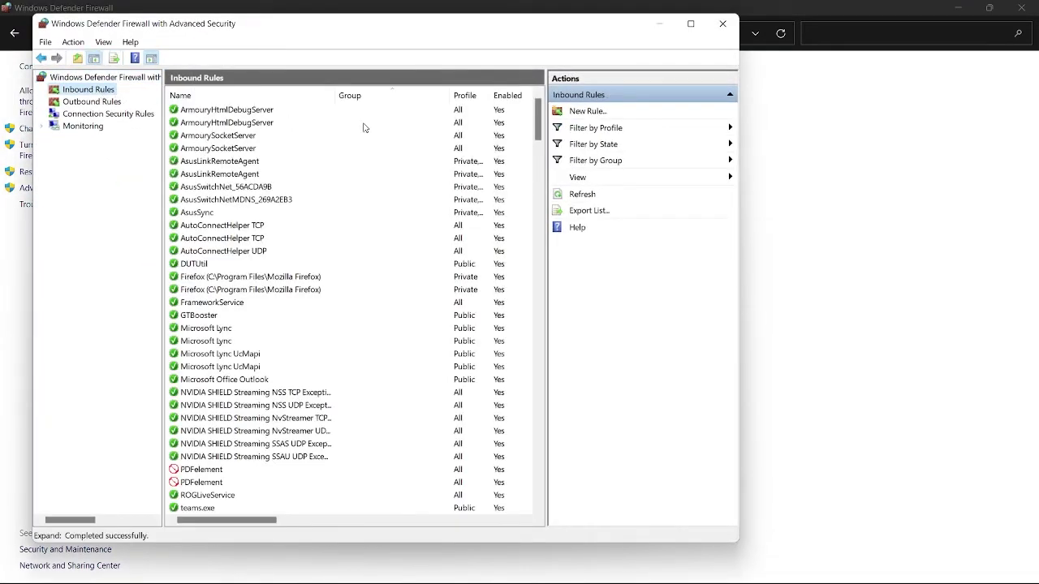
scroll(405, 277, down, 3)
Step: Look through the outbound rules and view the rule types offered for a new outbound rule, closing the wizard without creating one
click(91, 102)
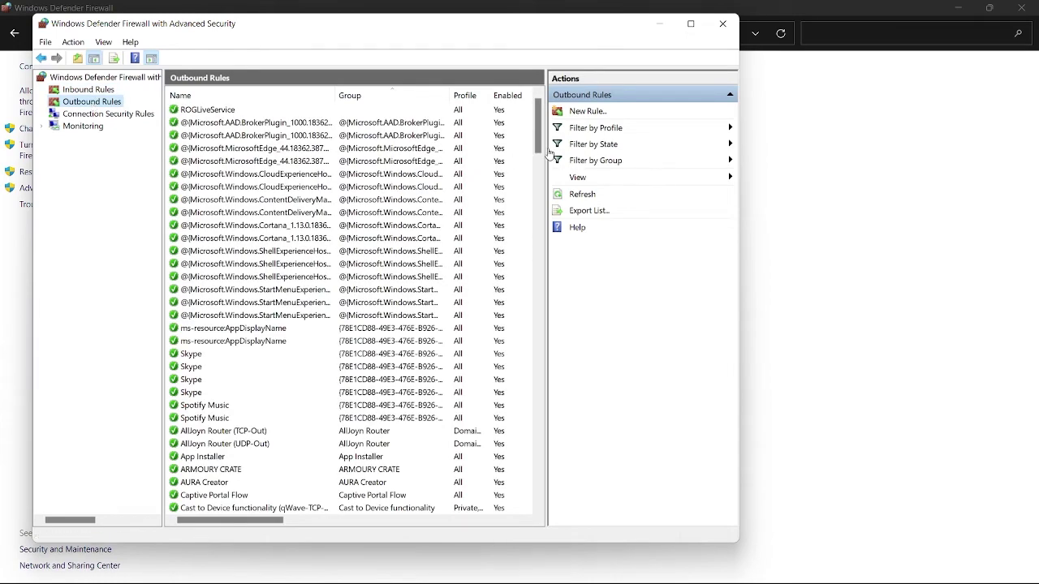
scroll(446, 212, down, 4)
click(591, 111)
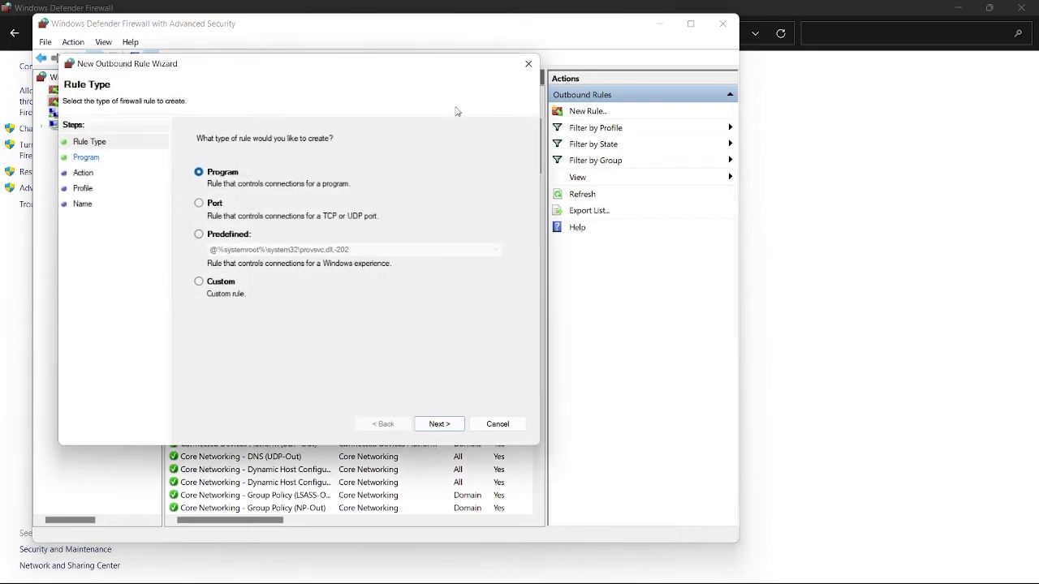
click(528, 63)
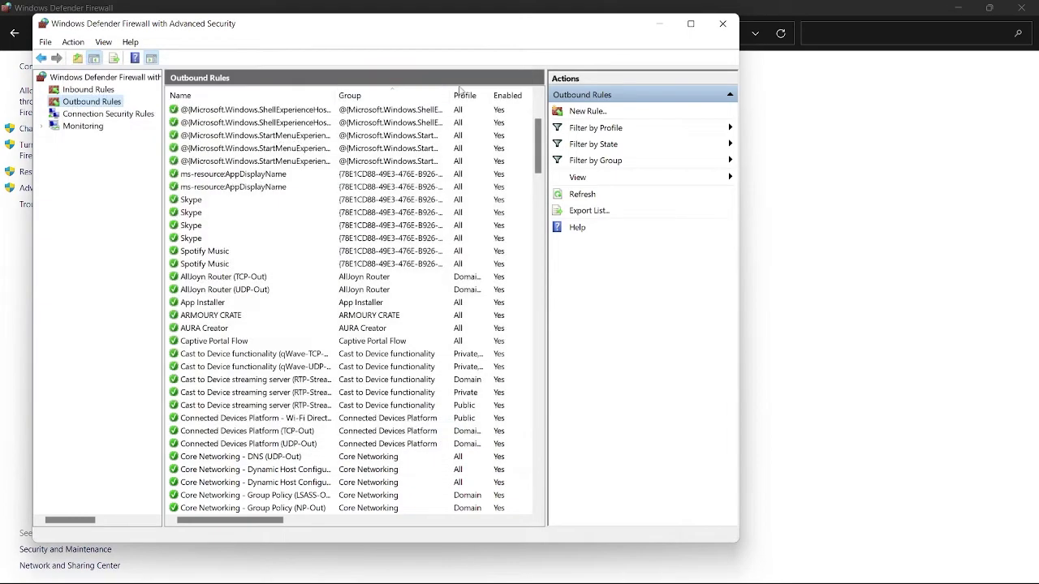
Step: View the rule types for a new connection security rule and the Isolation rule's authentication requirements, cancelling without creating a rule
click(99, 115)
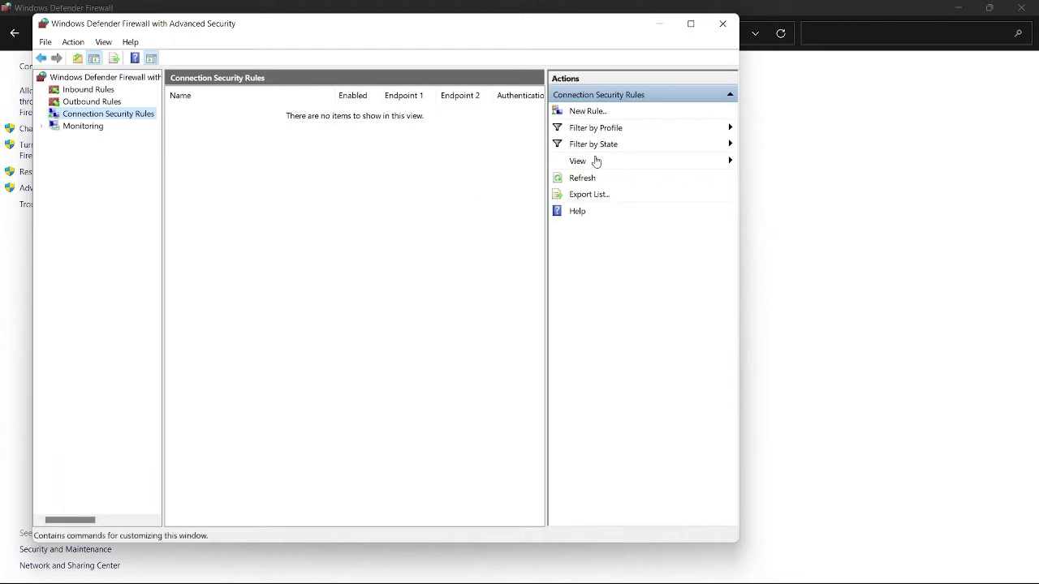
click(577, 115)
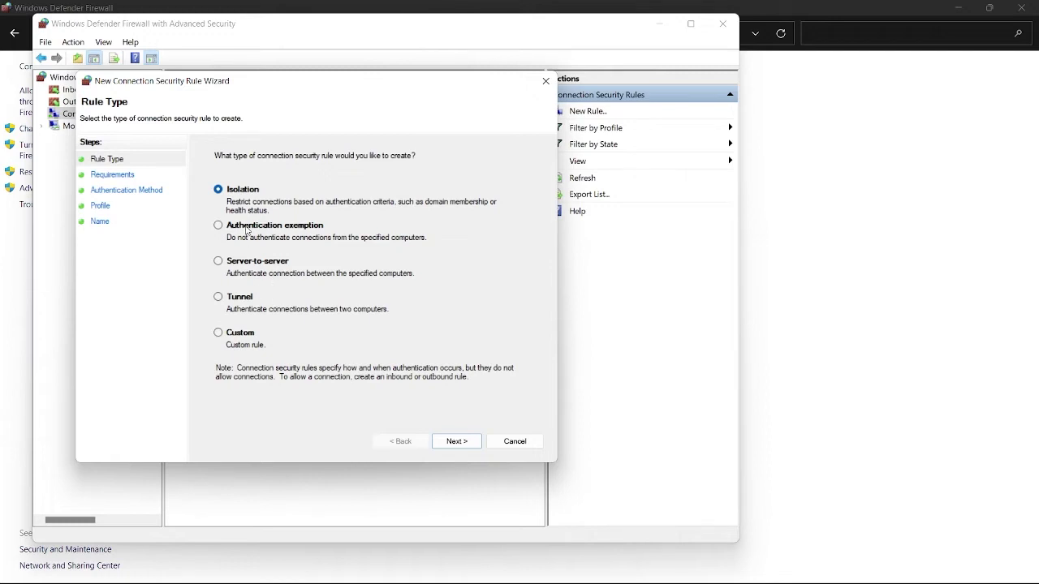
click(457, 442)
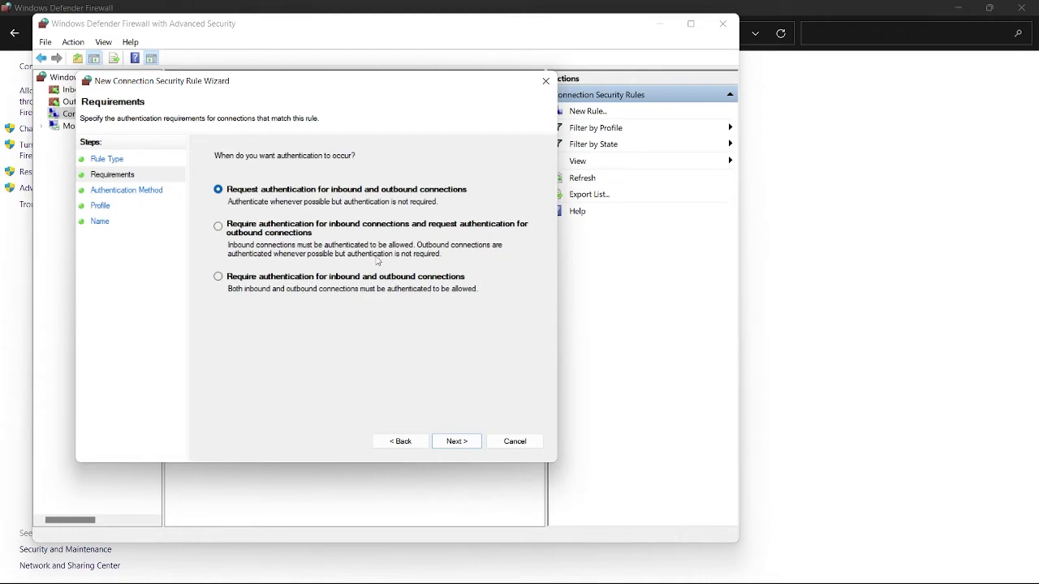
click(515, 440)
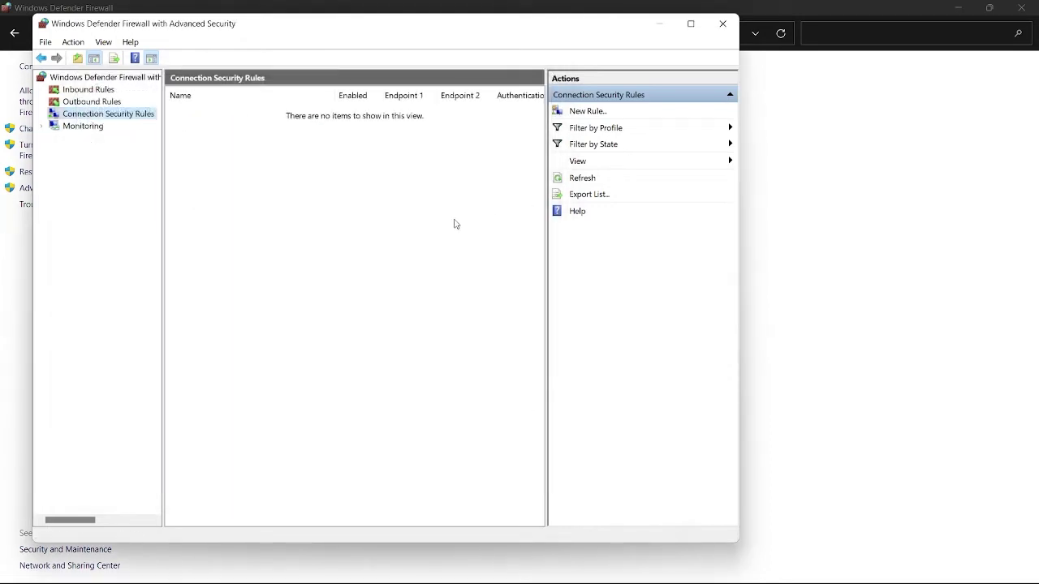
Step: Review the firewall's Monitoring overview, including the public profile's firewall state, general settings and logging settings
click(77, 126)
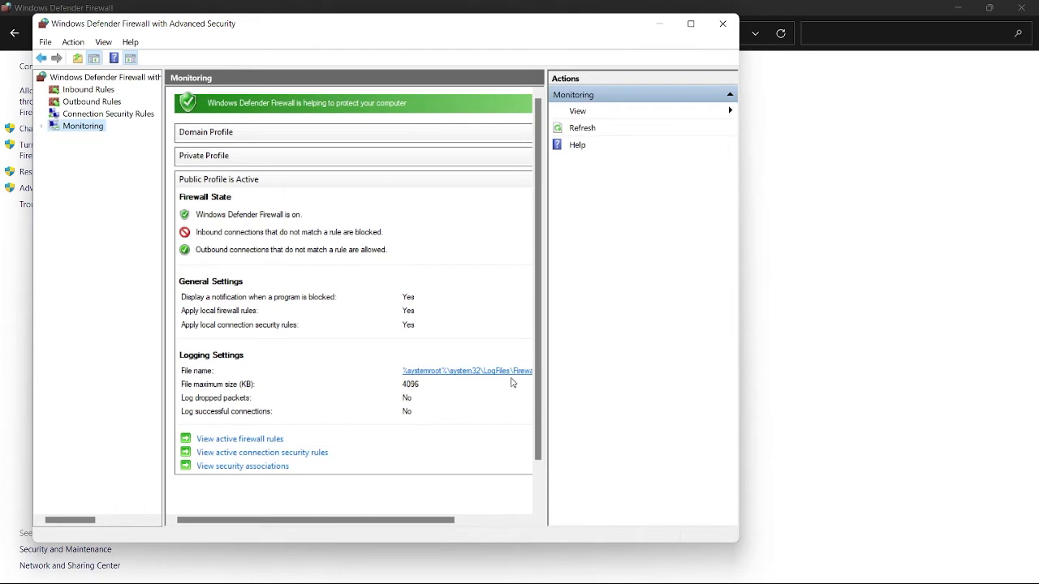
drag(430, 519, 474, 519)
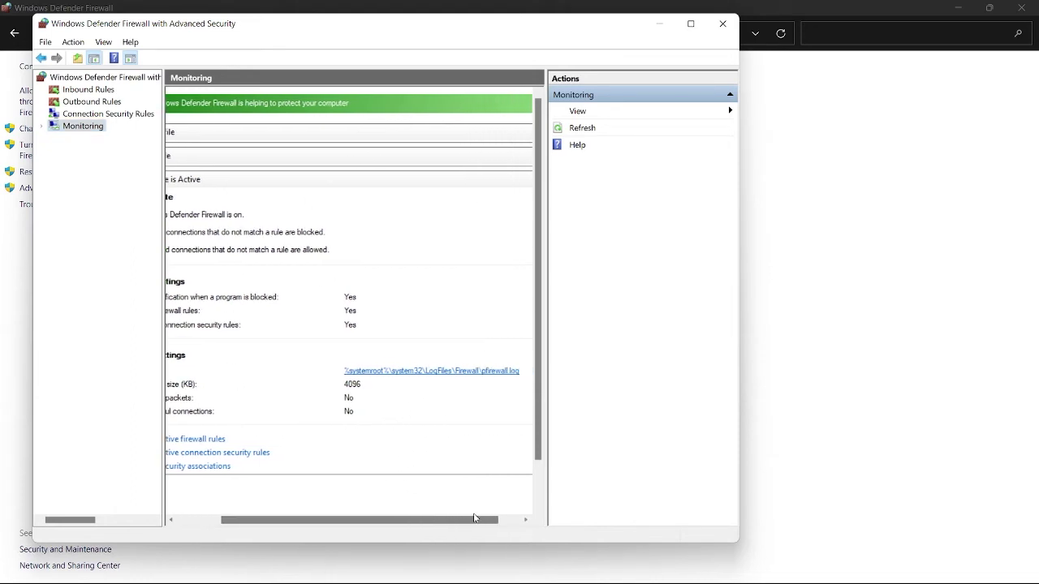
mouse_move(538, 581)
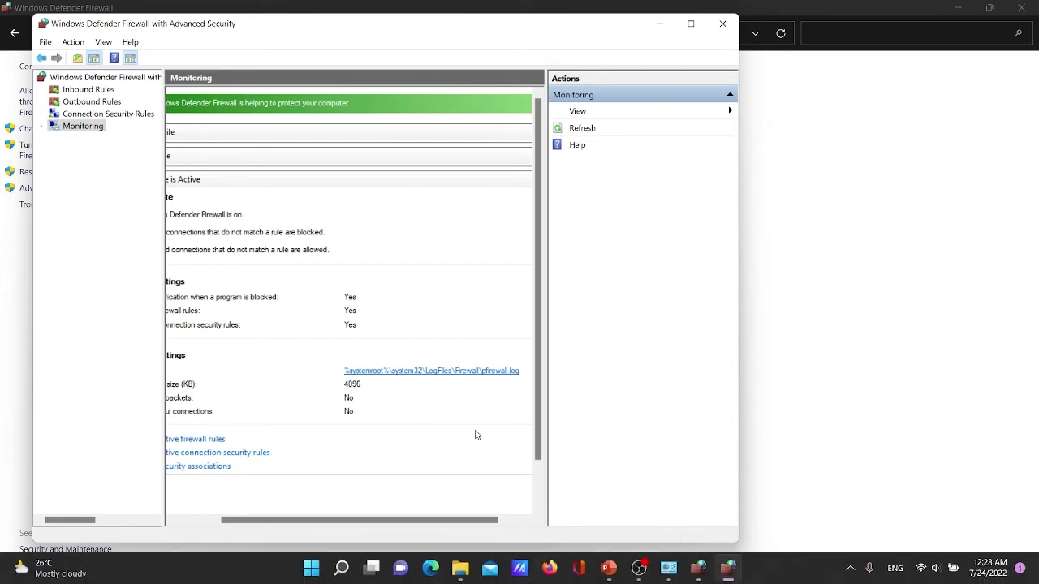
drag(360, 519, 236, 504)
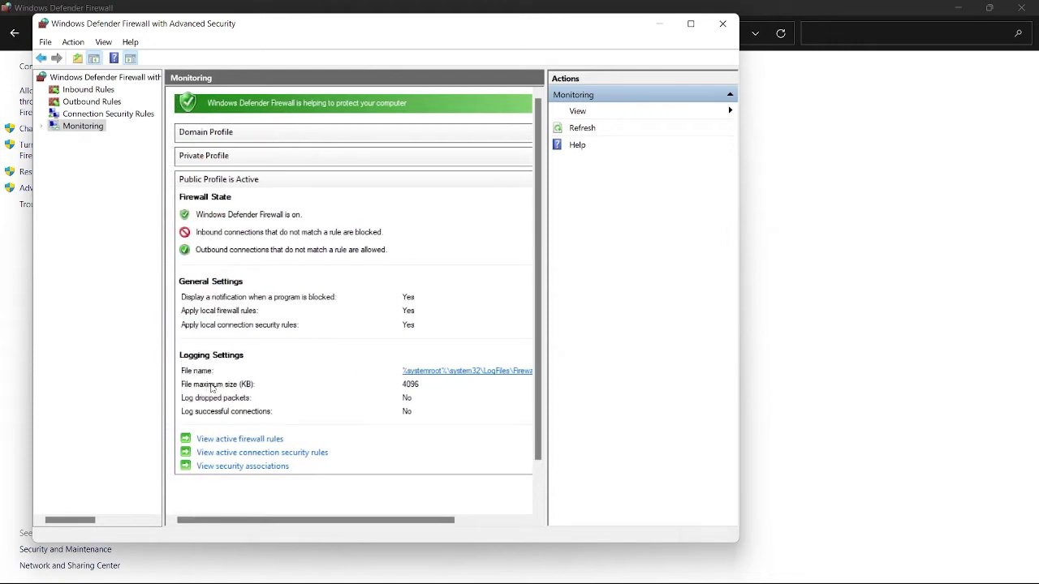
scroll(300, 467, down, 2)
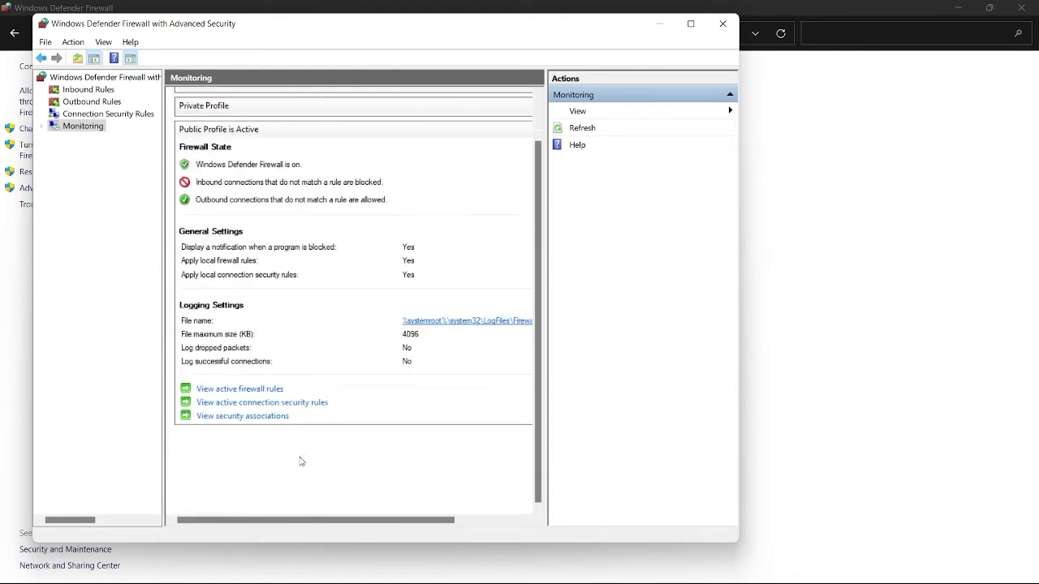
scroll(262, 397, right, 1)
Step: Display the active firewall rules from the Monitoring overview and look through the list
click(251, 393)
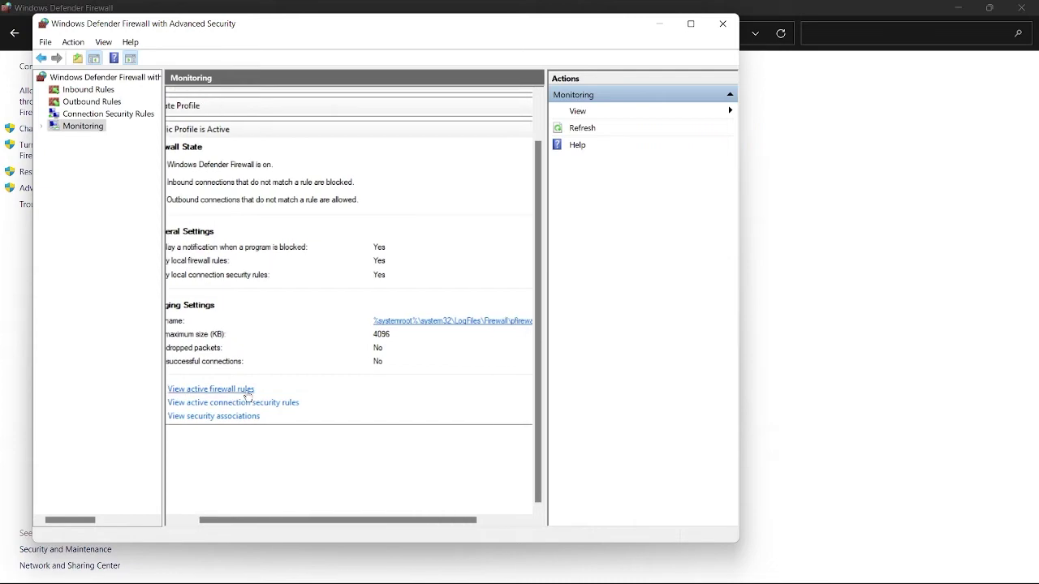
scroll(348, 210, down, 20)
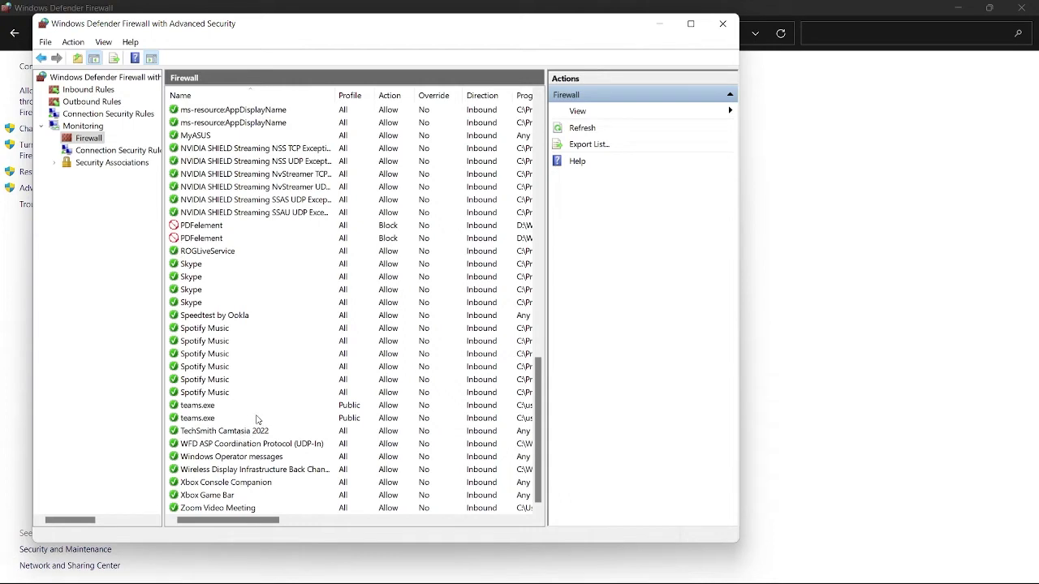
scroll(275, 423, up, 5)
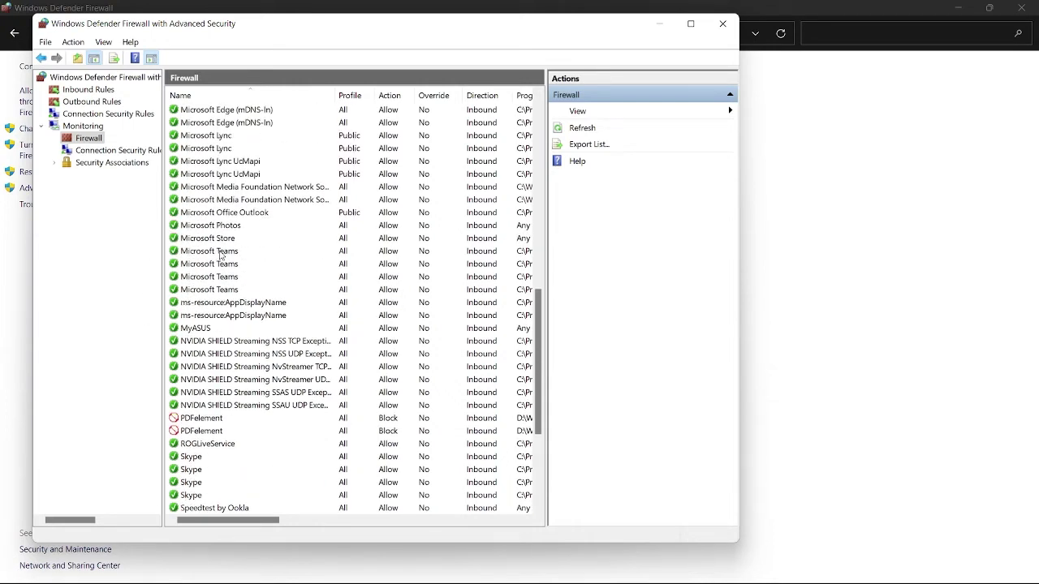
Step: Look back through the active firewall rules, and view the monitored security associations and connection security rules
scroll(255, 280, up, 13)
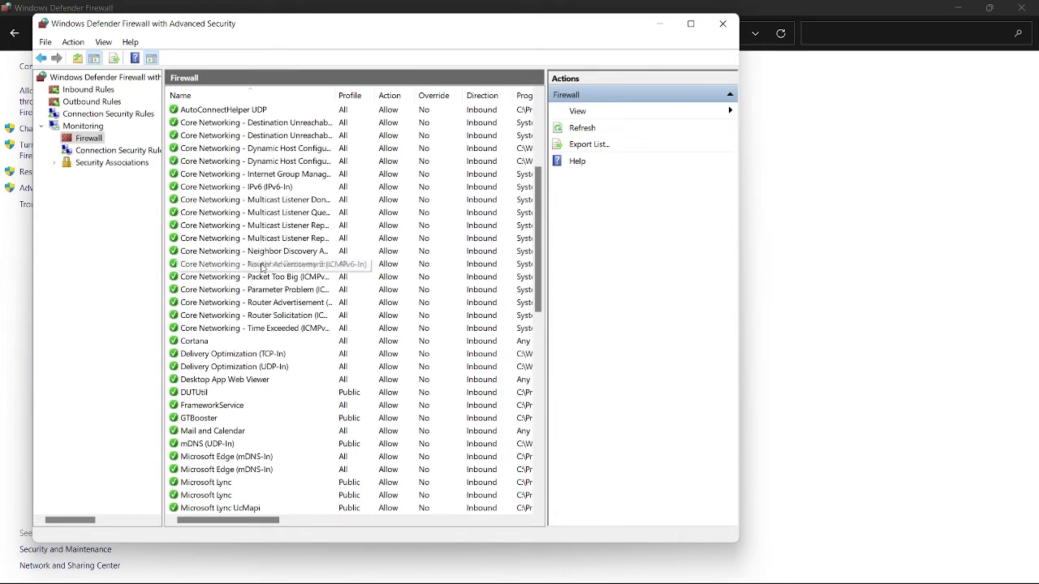
scroll(261, 268, up, 2)
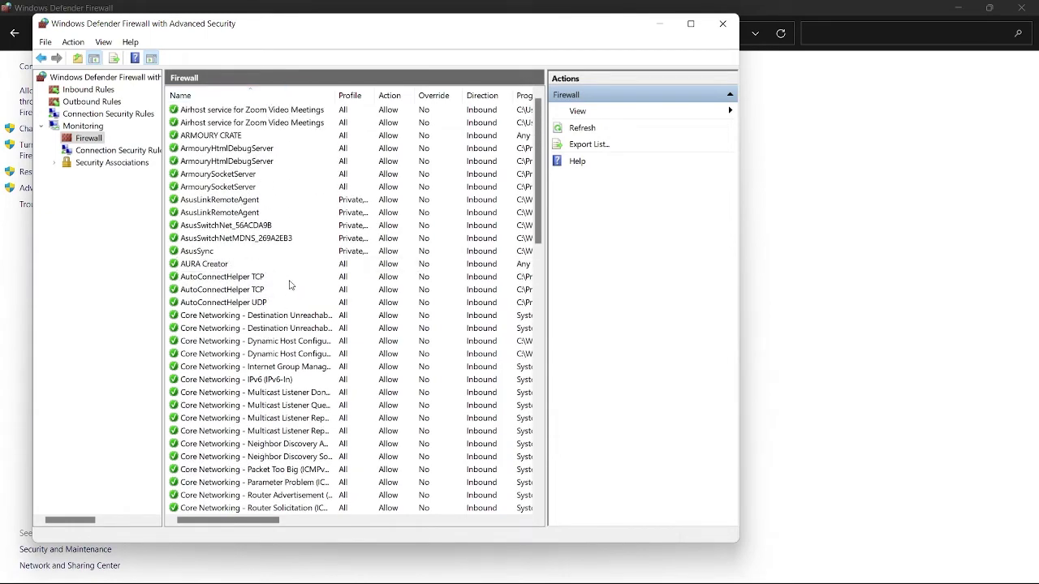
click(102, 163)
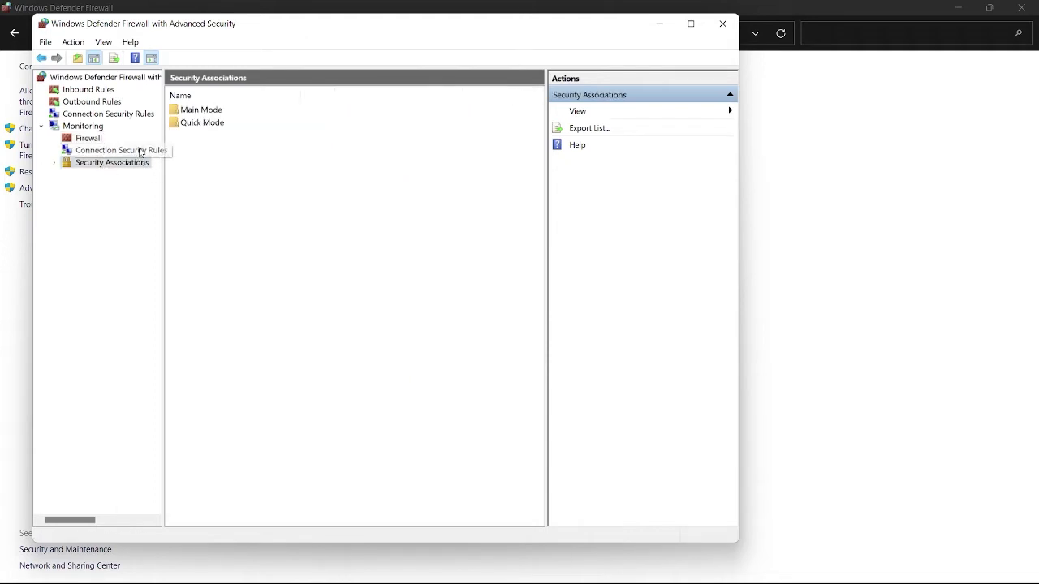
click(156, 151)
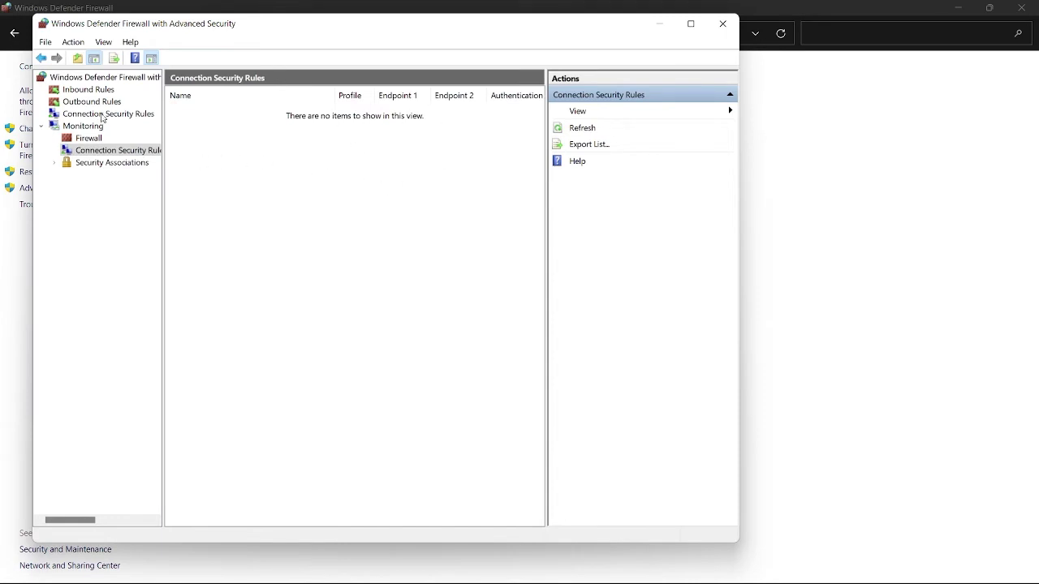
Step: Export the monitored firewall rules list to the Desktop as a tab-delimited text file named firwall
click(89, 138)
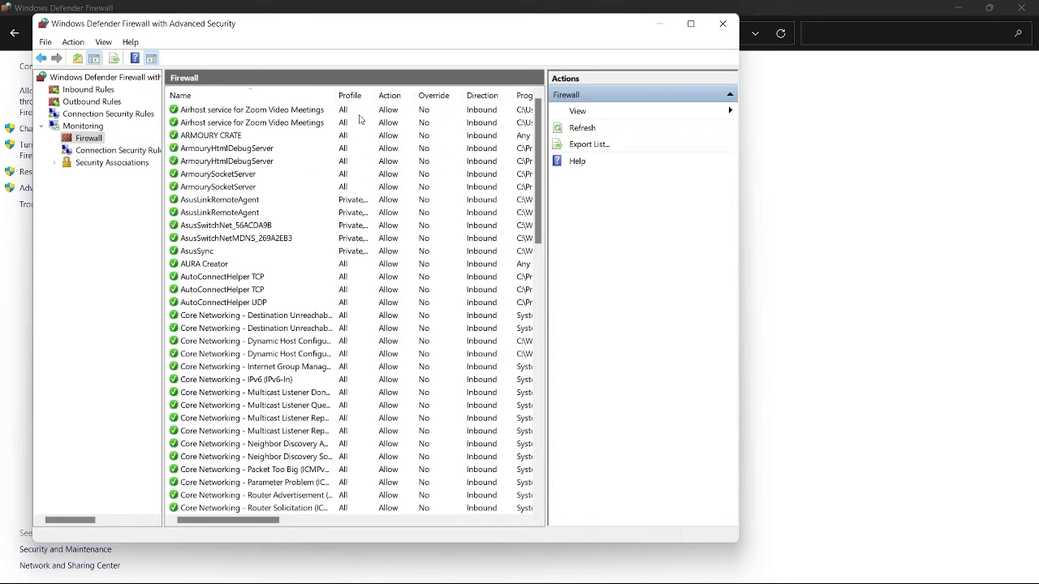
click(596, 113)
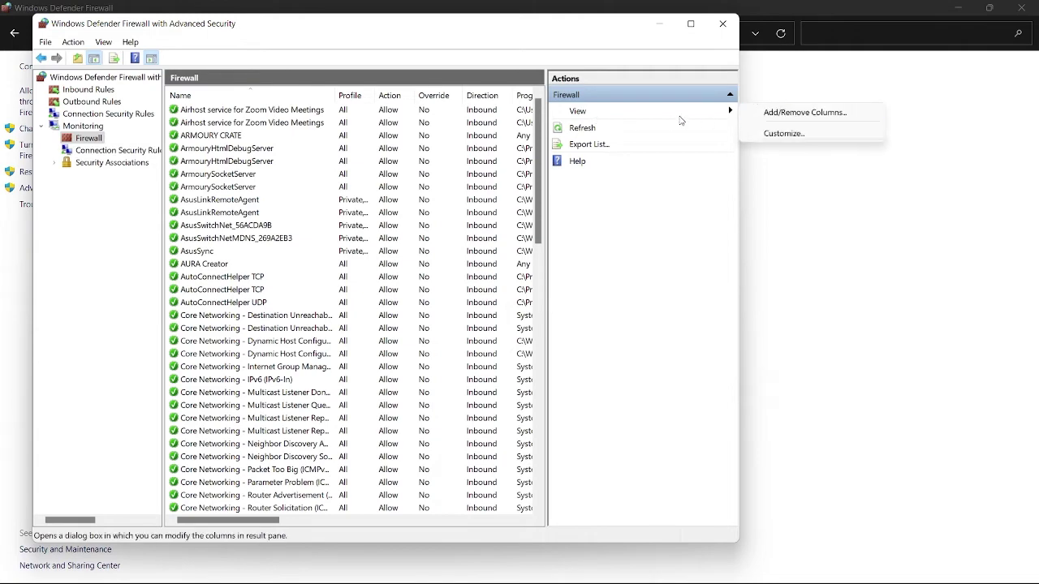
click(586, 128)
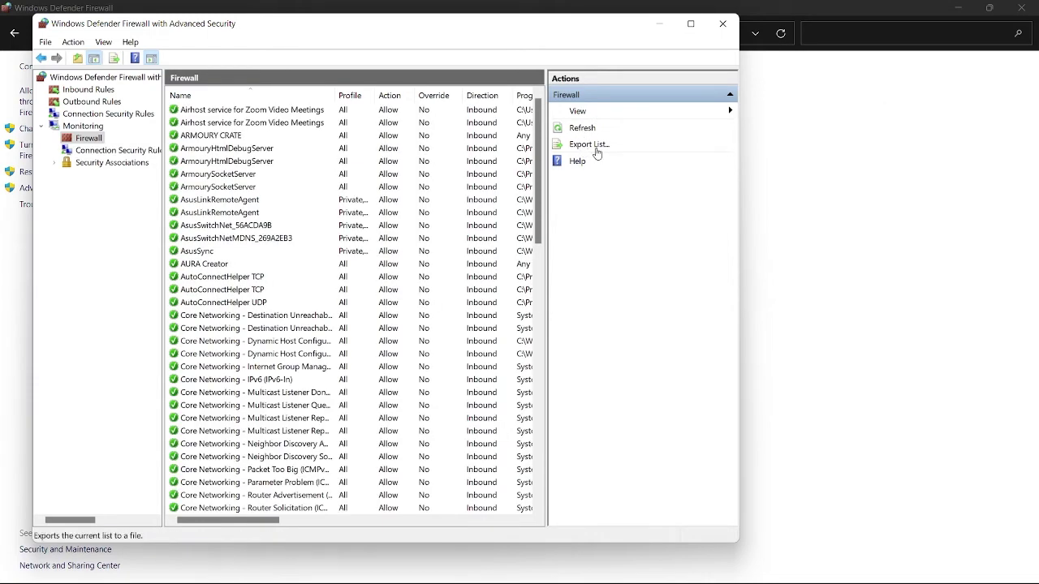
click(589, 146)
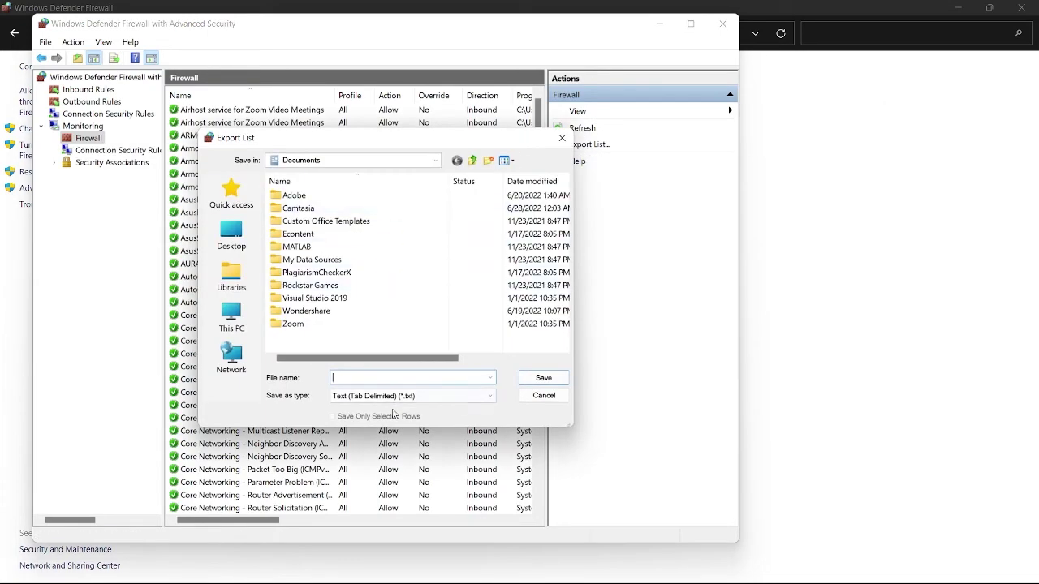
click(476, 379)
click(232, 235)
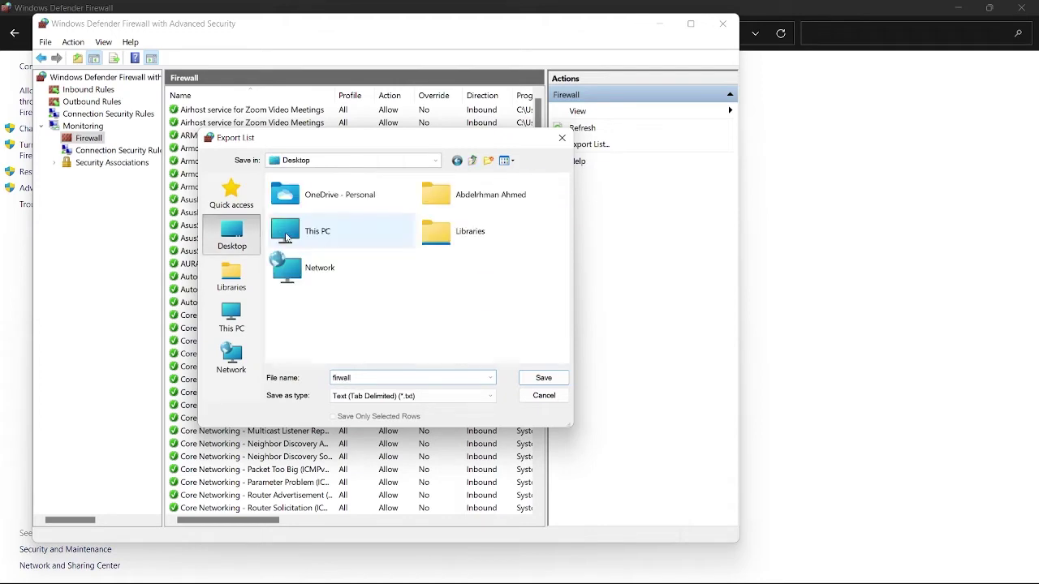
click(542, 379)
Step: Clear away the open windows and view the exported firwall text file full screen in Notepad, closing it when done
click(718, 26)
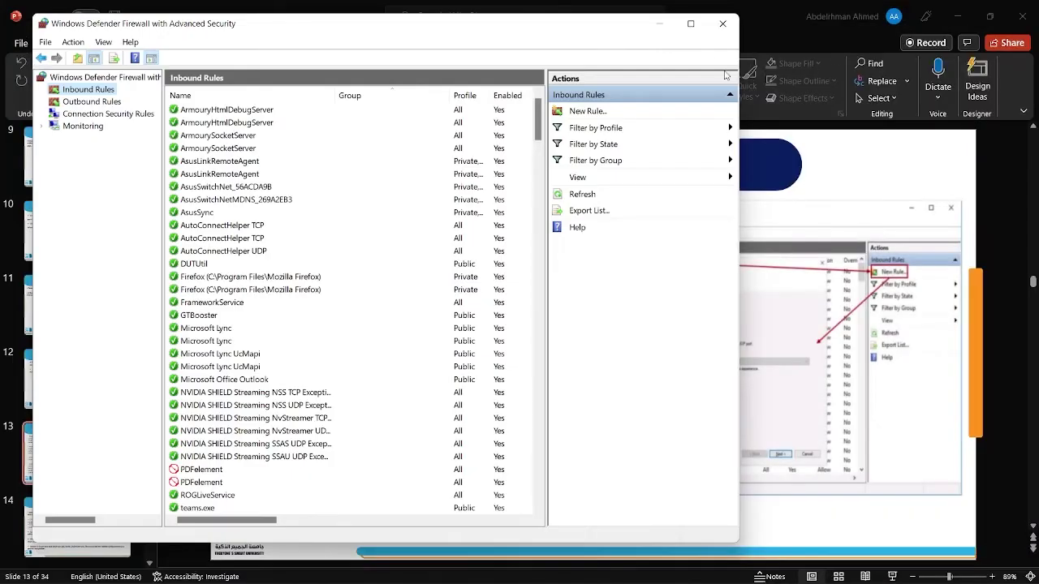
click(722, 23)
click(956, 13)
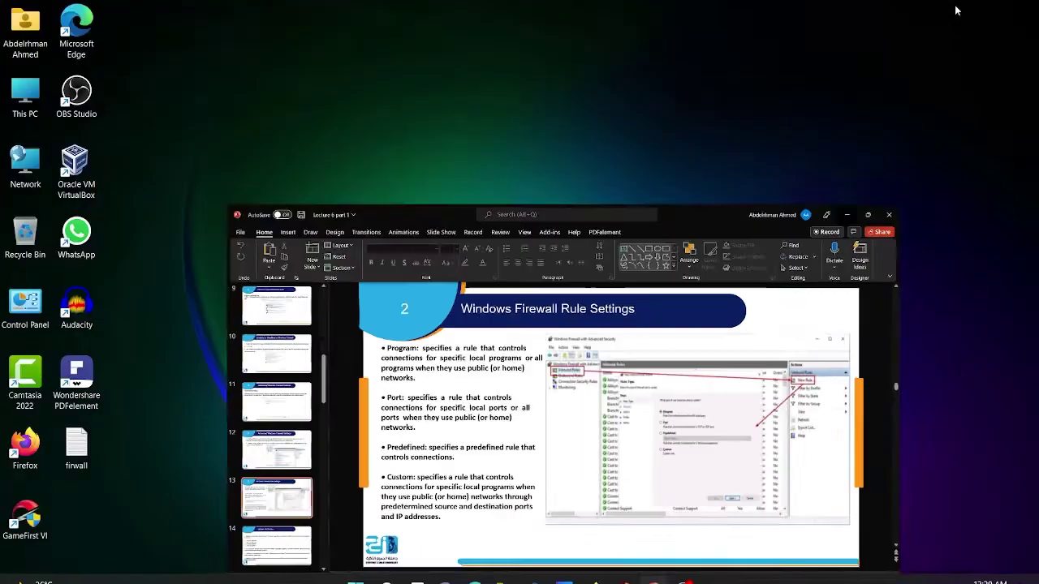
double_click(76, 446)
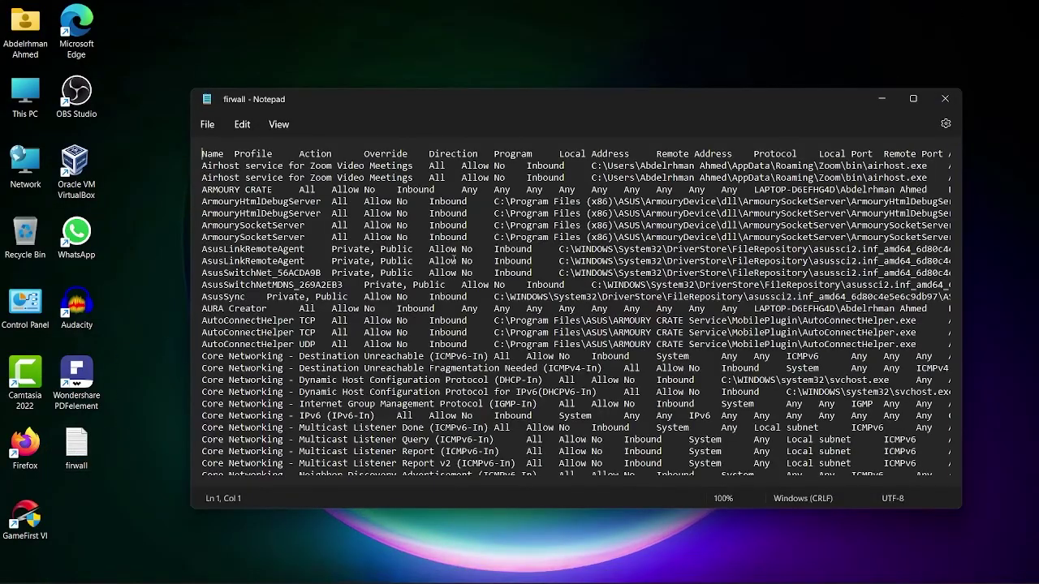
click(913, 99)
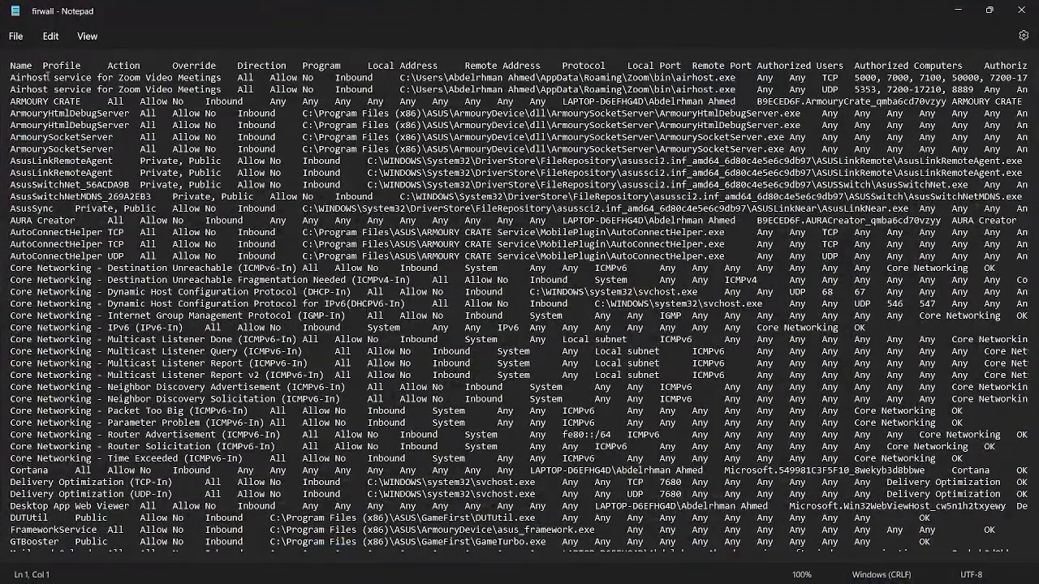
click(1021, 10)
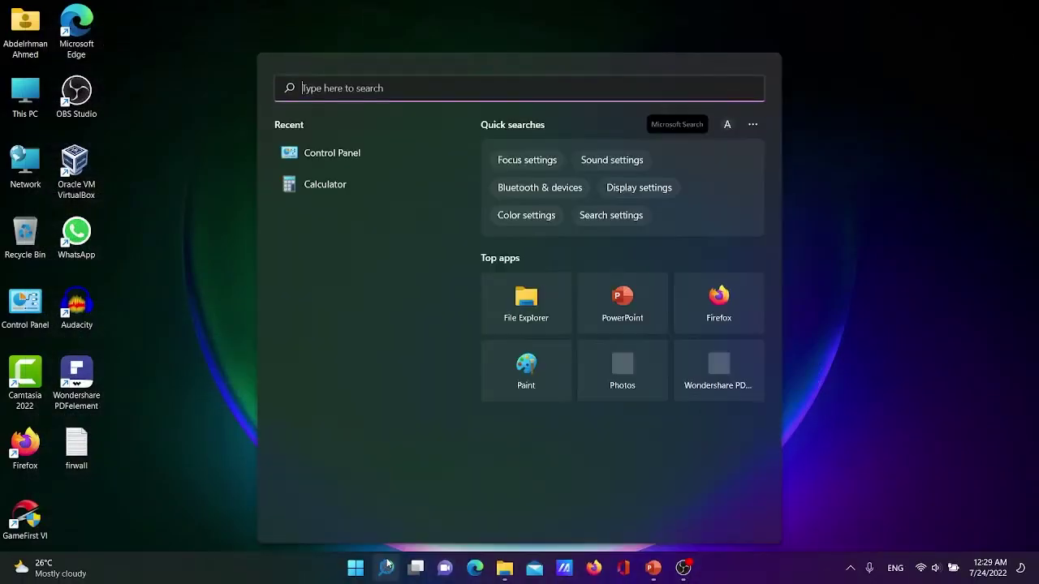
Step: Reopen Windows Defender Firewall's advanced settings through Control Panel's System and Security category
click(385, 567)
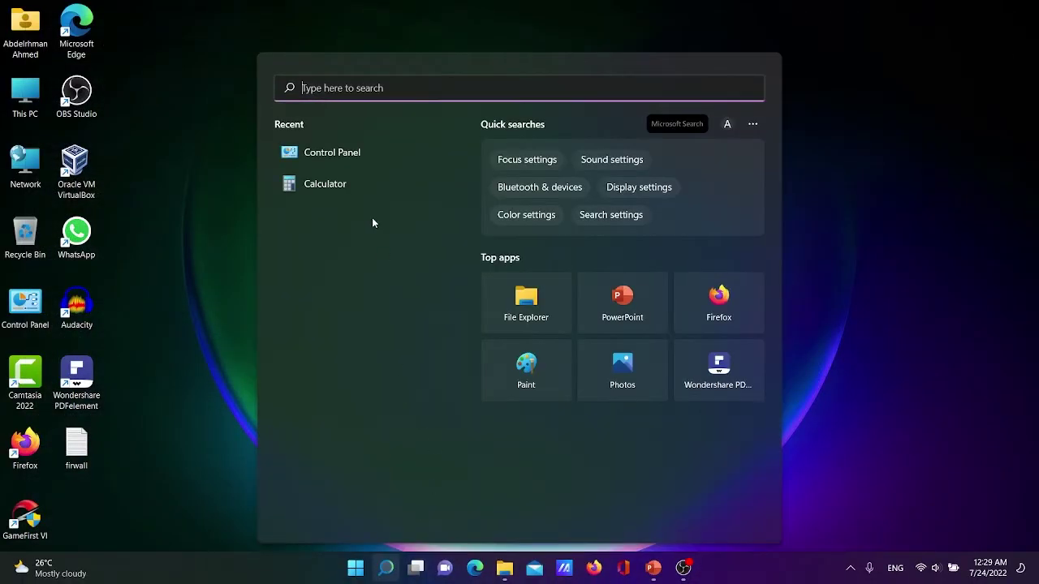
click(341, 155)
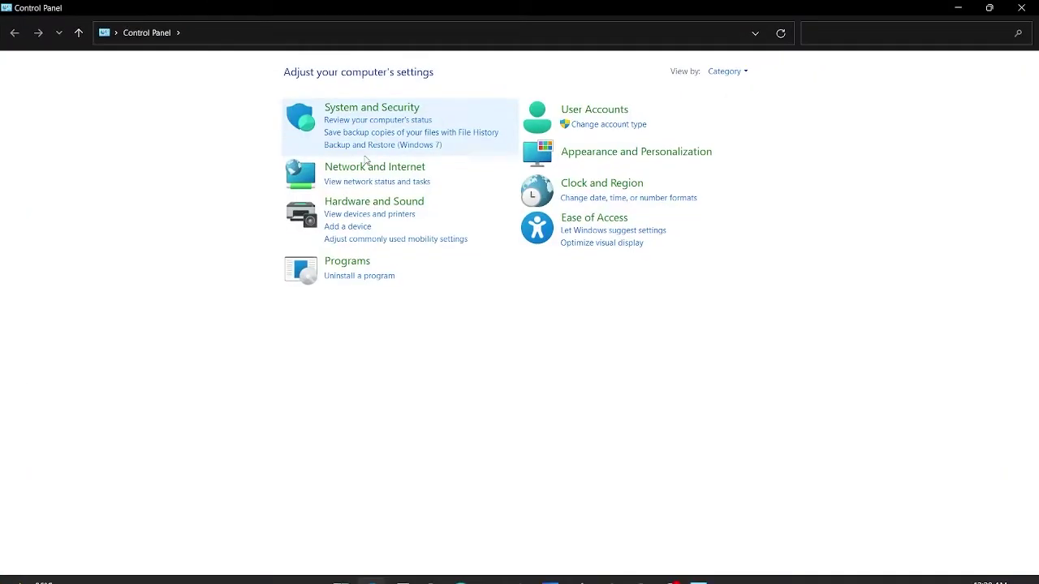
click(369, 110)
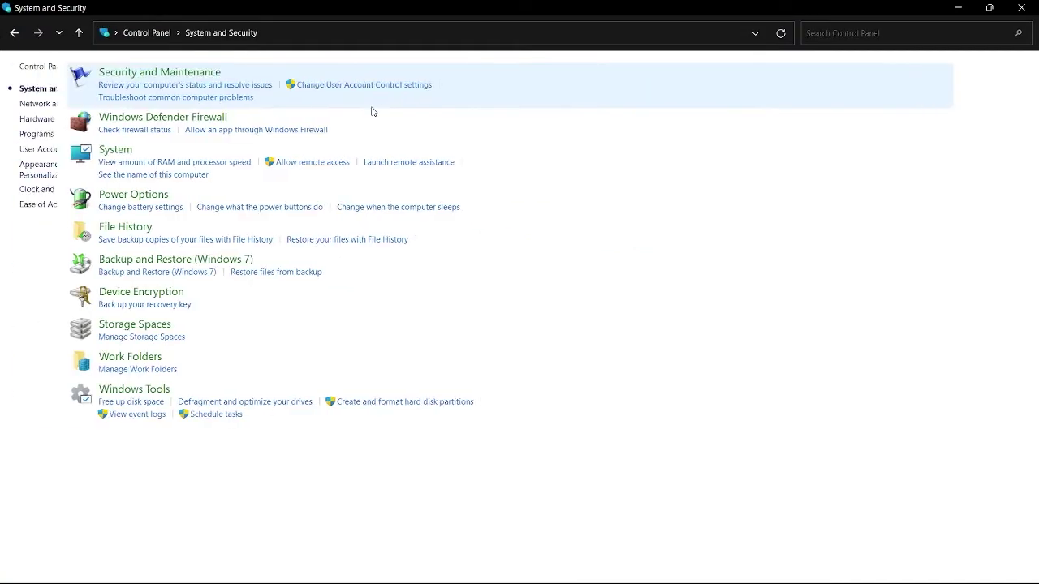
click(203, 120)
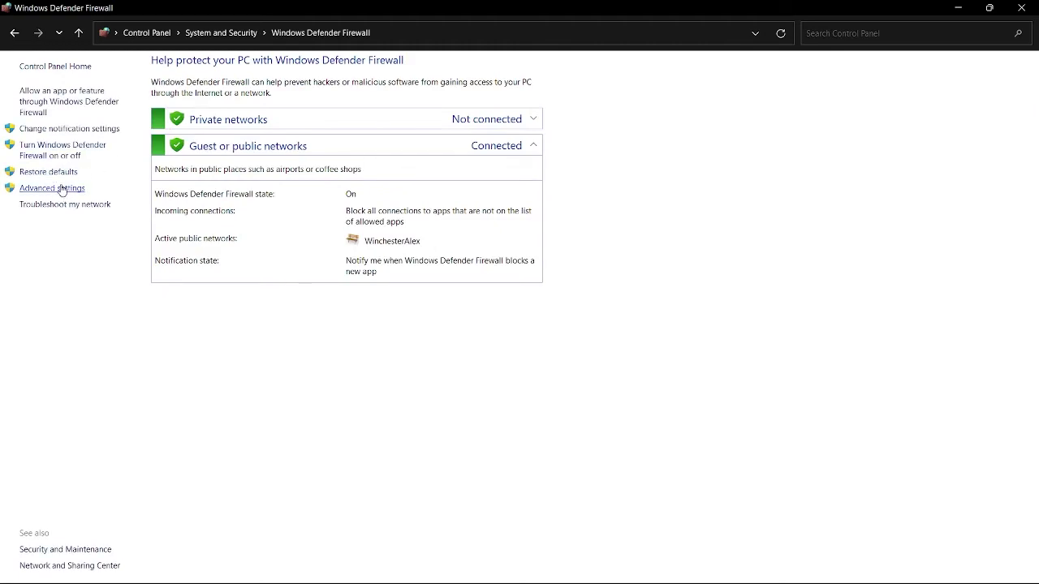
click(62, 188)
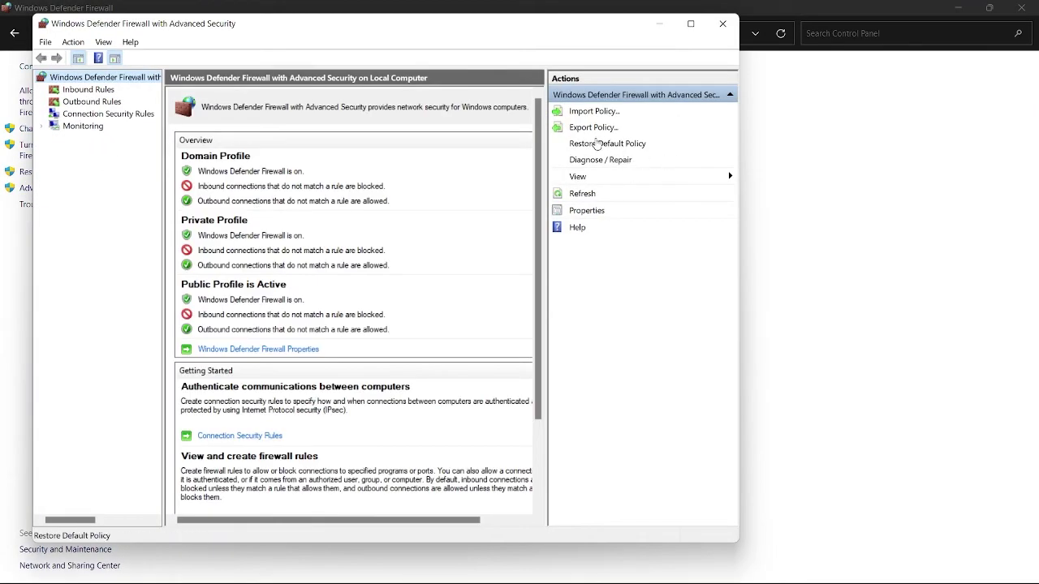
Step: Dismiss the policy export without saving and display the active firewall rules under Monitoring
click(594, 128)
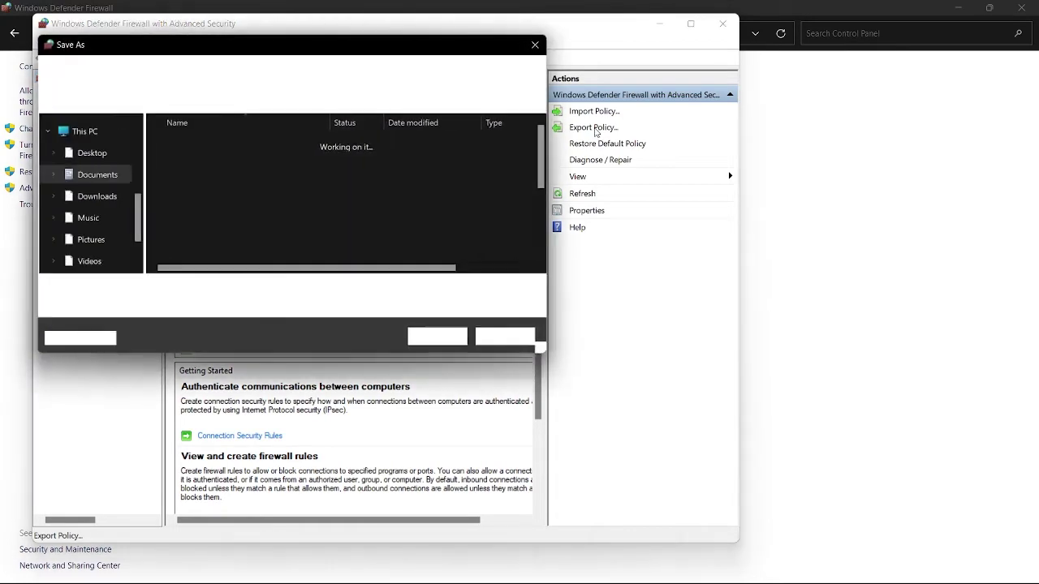
click(535, 44)
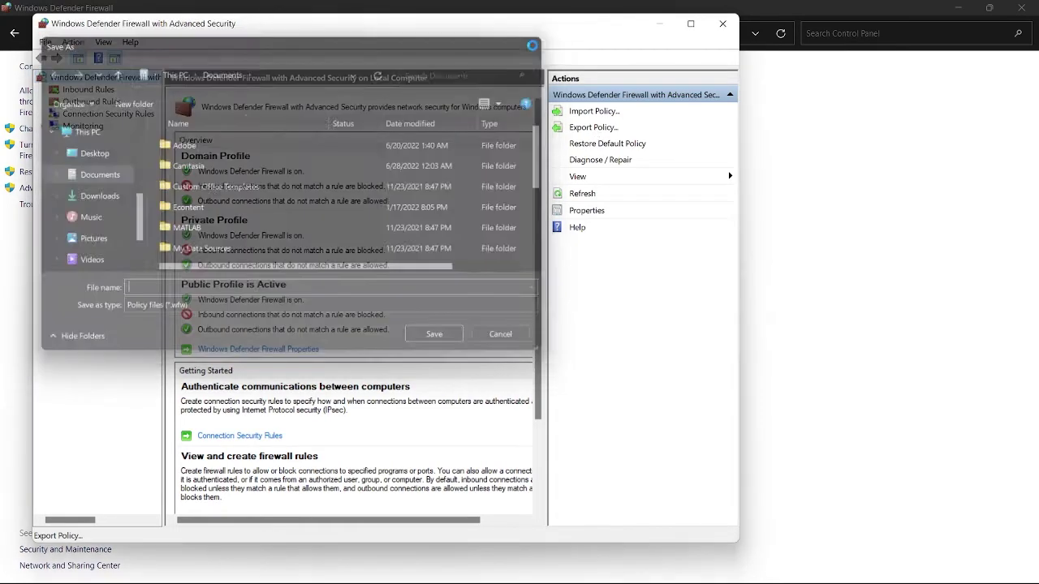
click(95, 114)
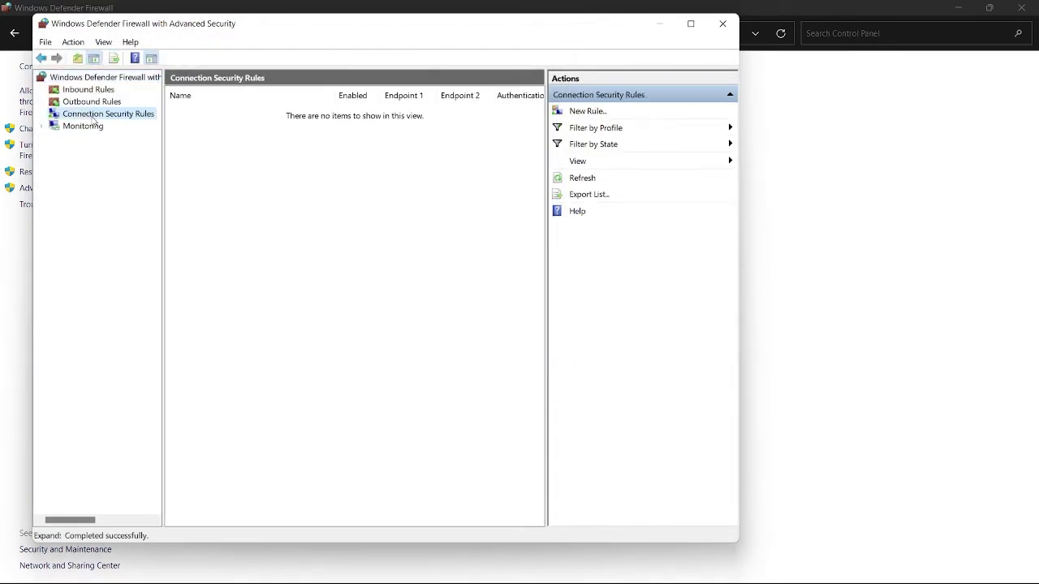
click(82, 127)
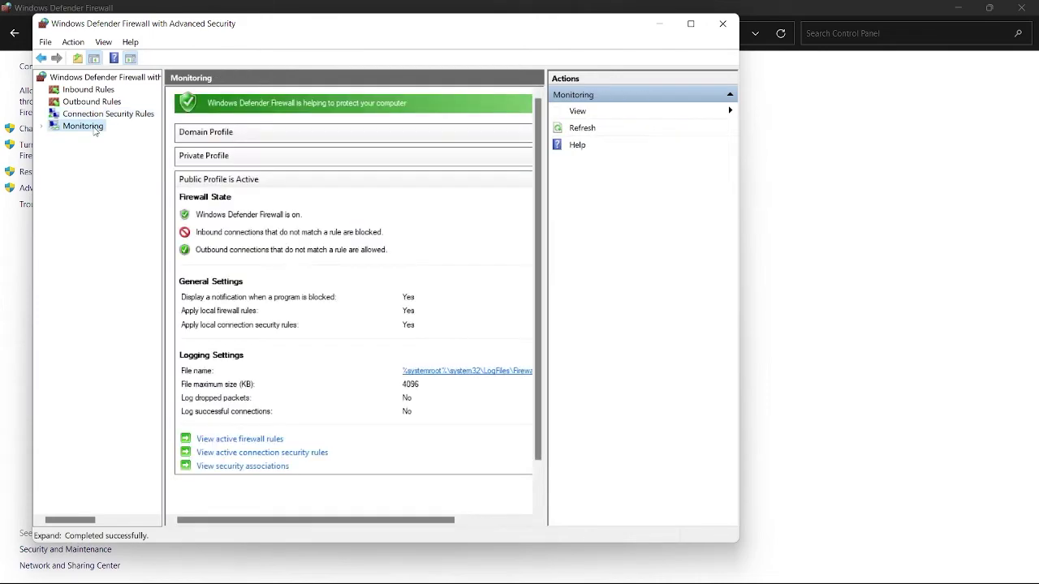
click(42, 128)
click(88, 138)
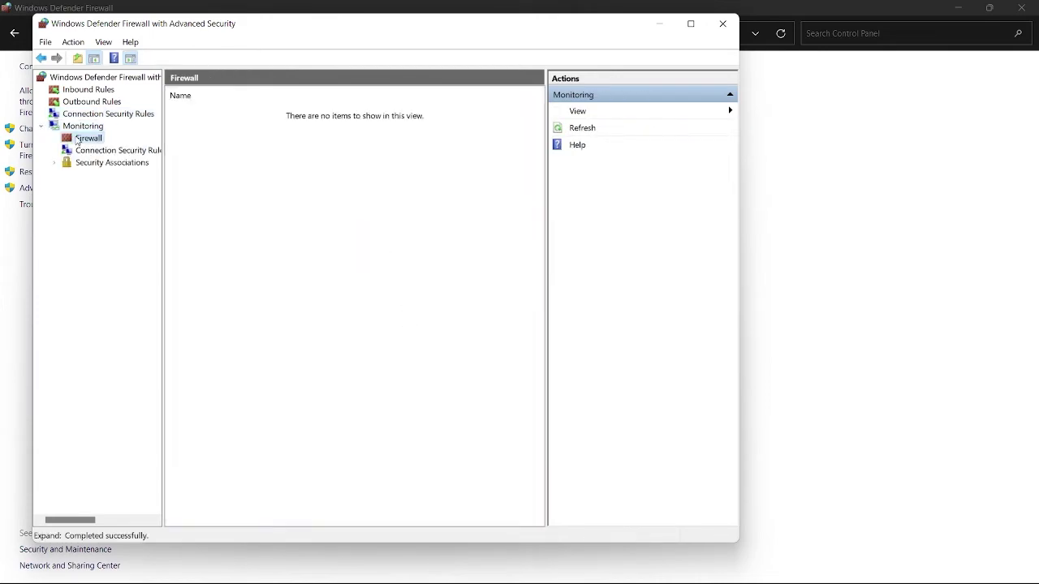
Step: Export the monitored firewall rules list to the Desktop as a comma-delimited CSV file named firwall
click(605, 146)
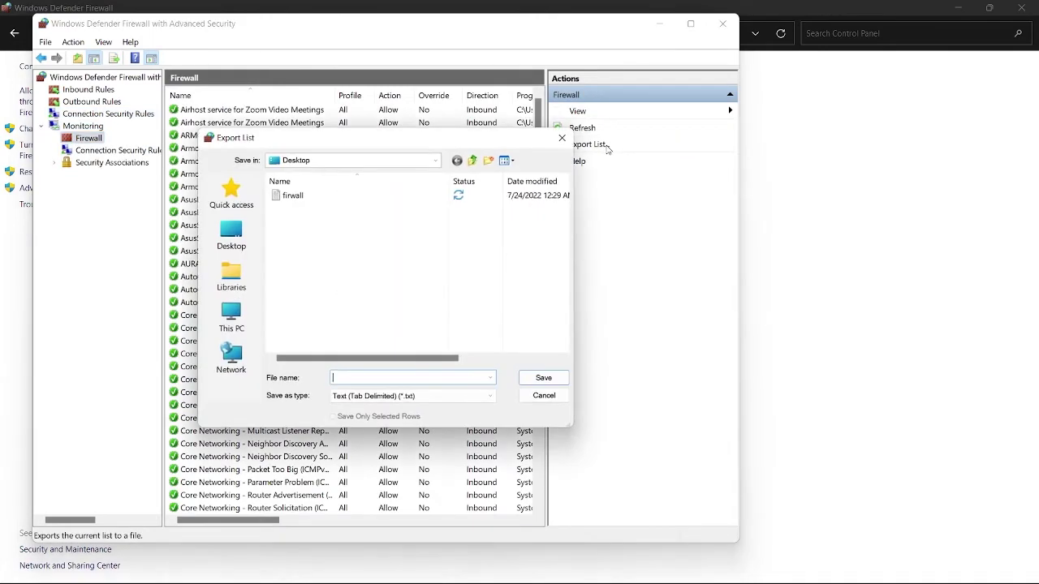
click(402, 396)
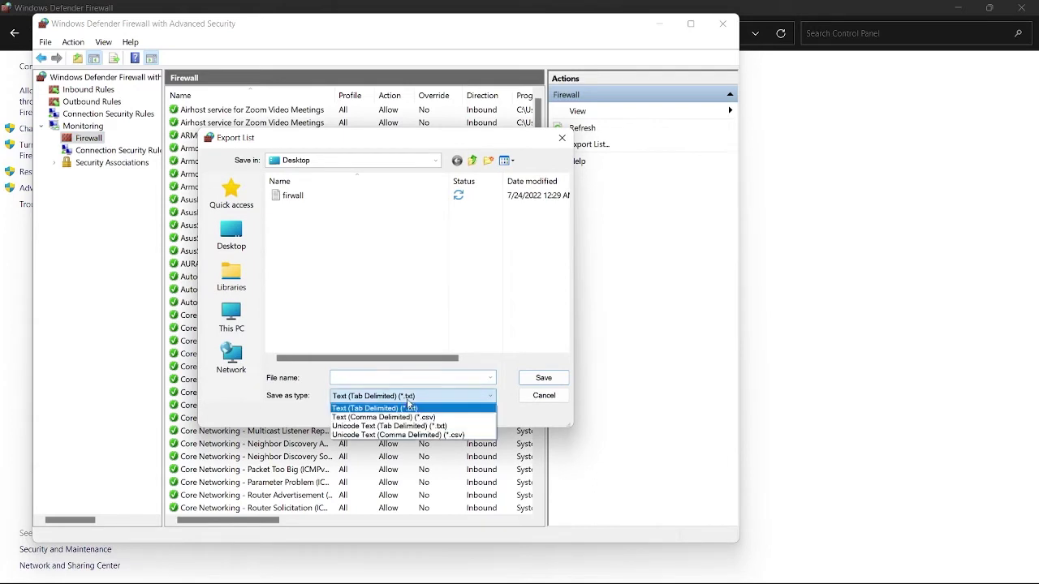
click(451, 417)
click(431, 377)
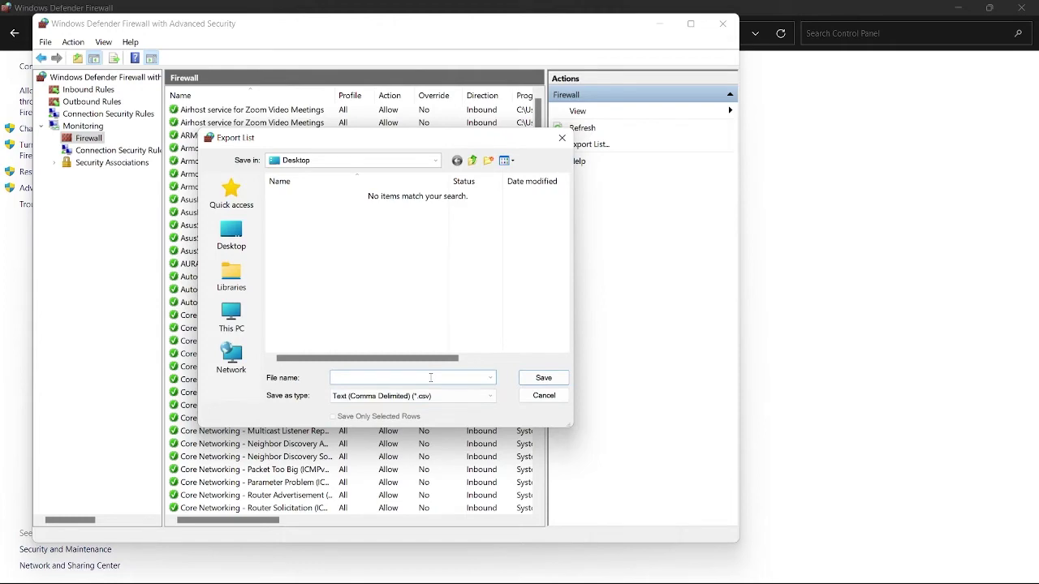
text(fi)
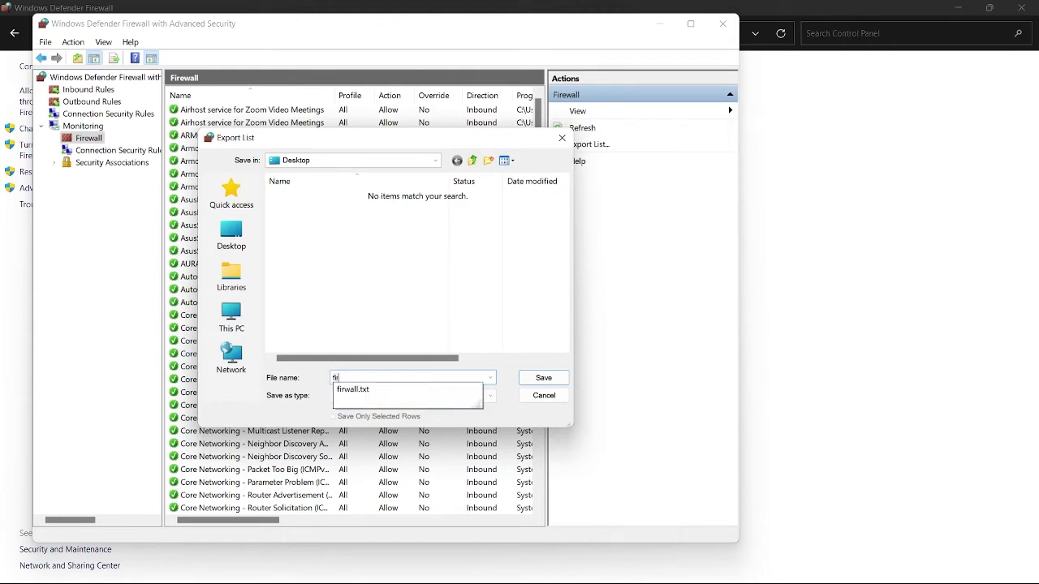
text(rwall)
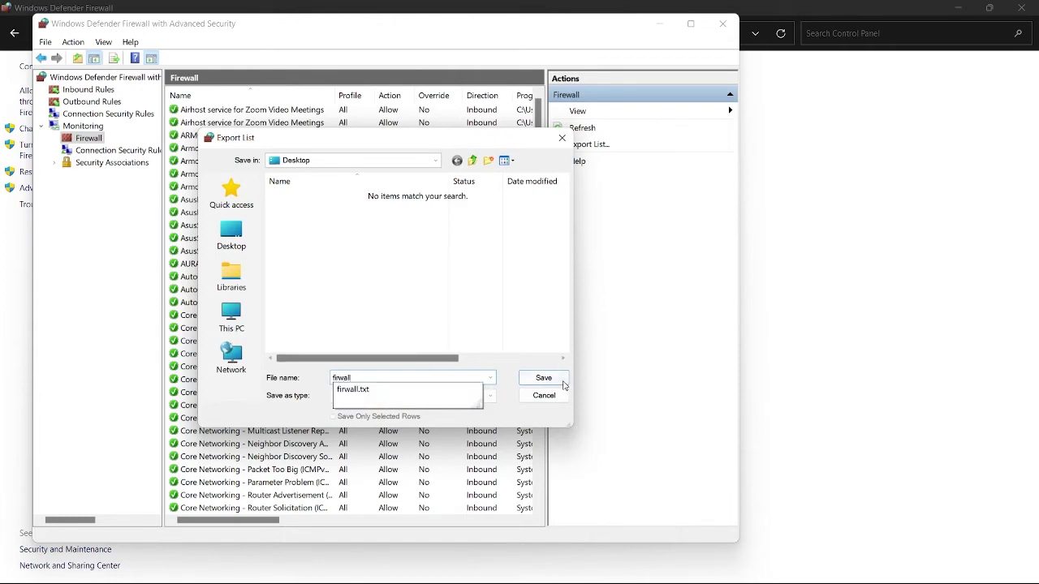
click(561, 383)
Step: Put away the firewall windows and open the exported firwall CSV file from the Desktop in Excel
click(736, 26)
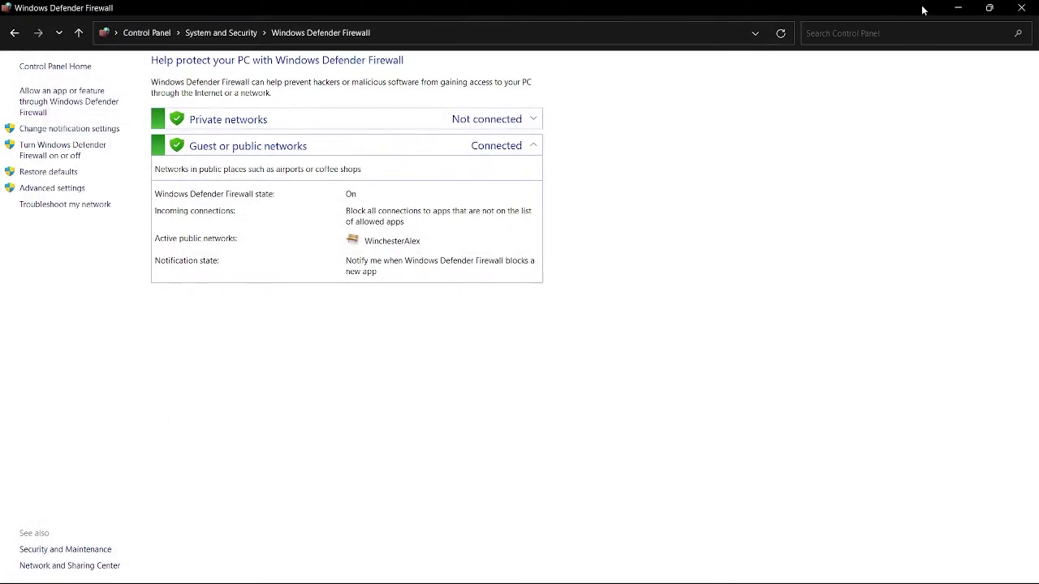
click(956, 8)
double_click(75, 524)
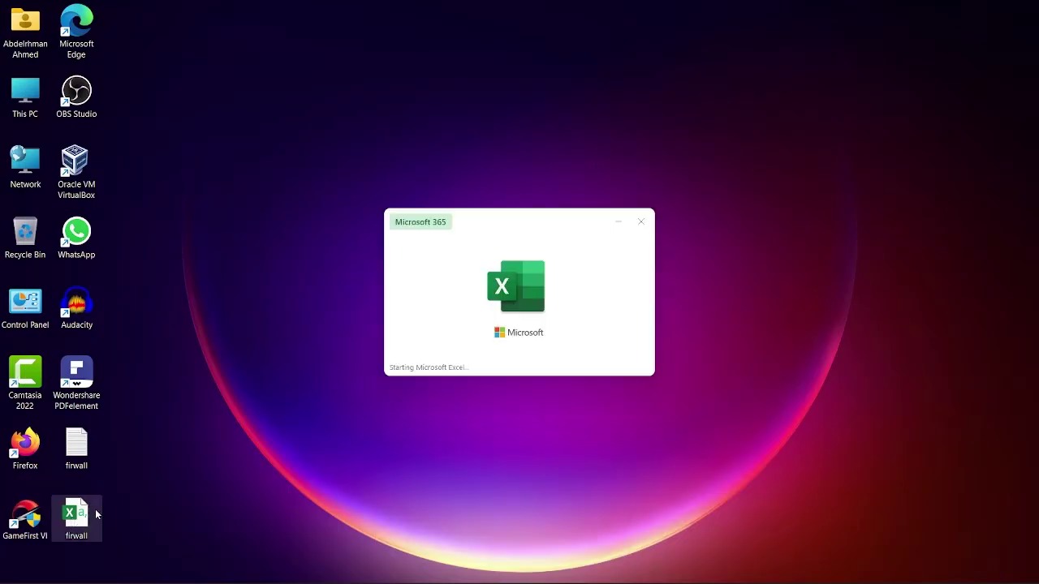
click(808, 96)
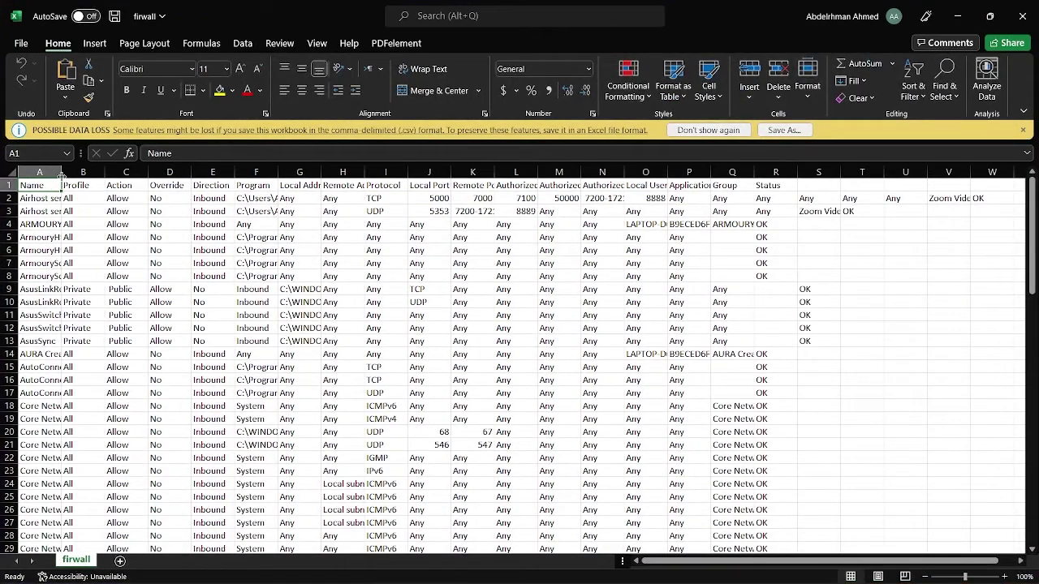
Step: Widen the Name column to fit the full rule names in the firwall sheet
drag(62, 172, 319, 195)
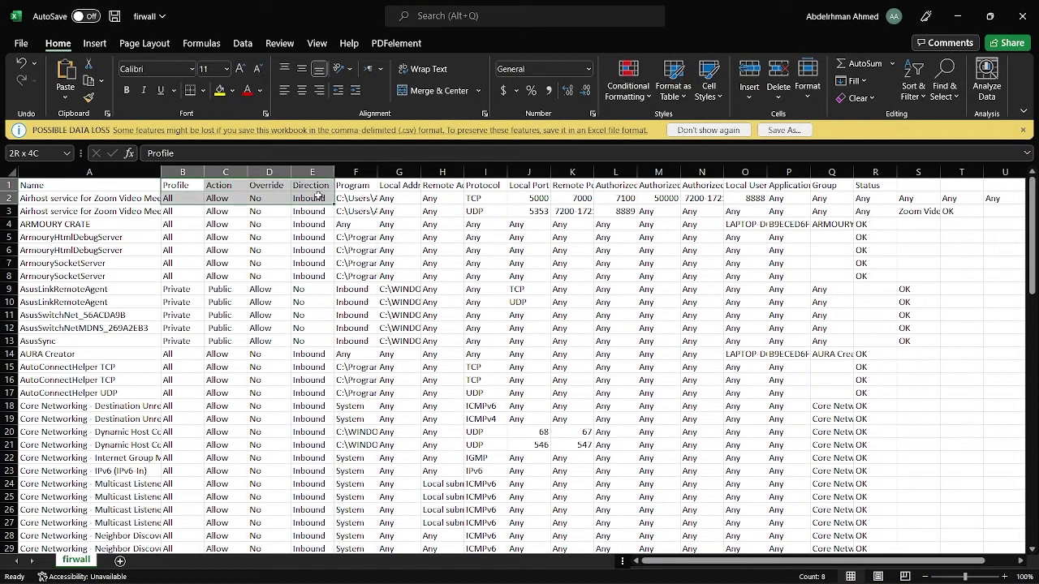
double_click(161, 171)
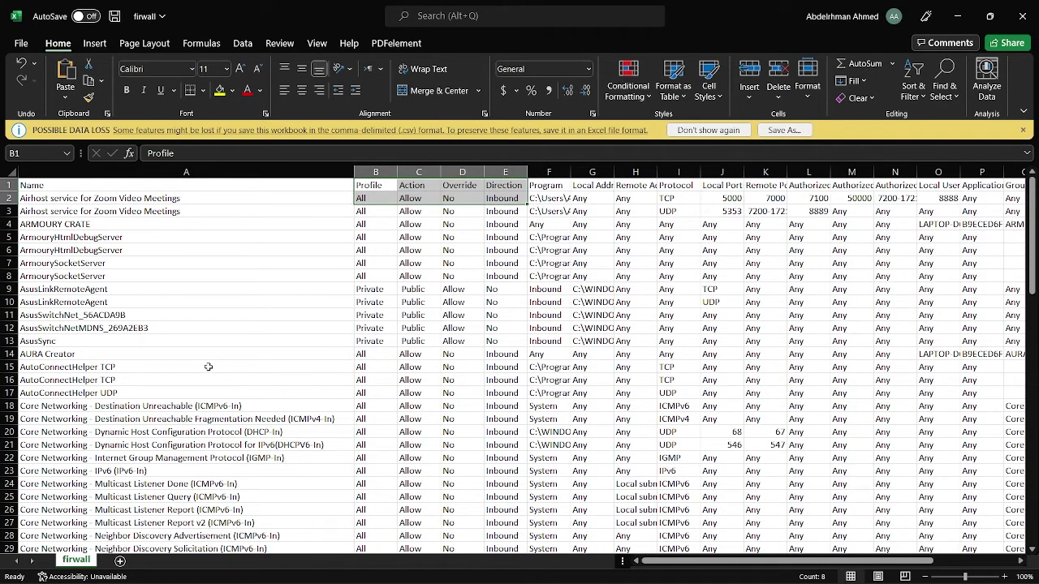
click(512, 265)
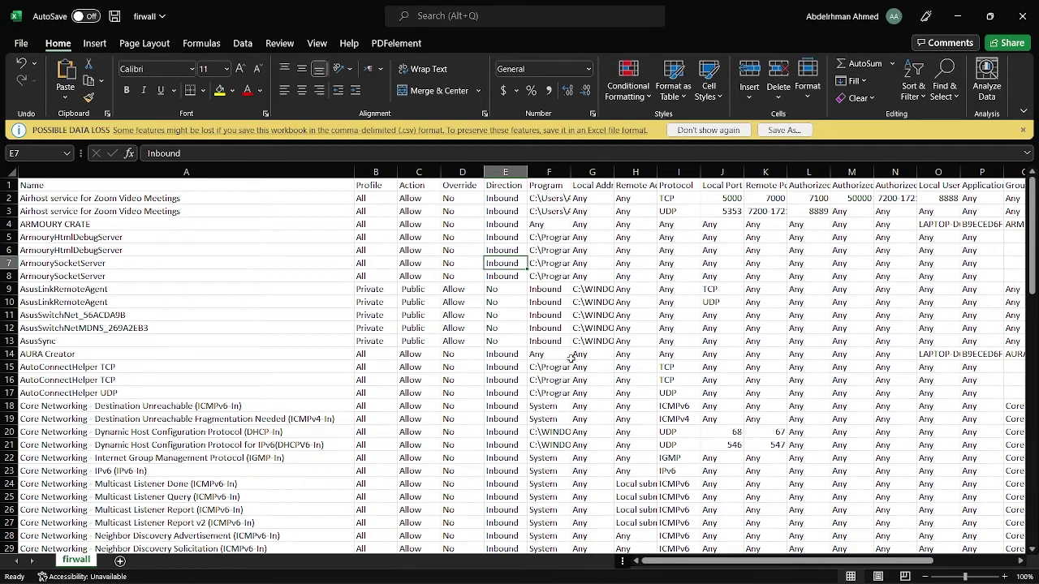
Step: Examine the Local Address, Remote Address, Protocol, Local Port and Remote Port columns of the exported firewall rules
click(592, 189)
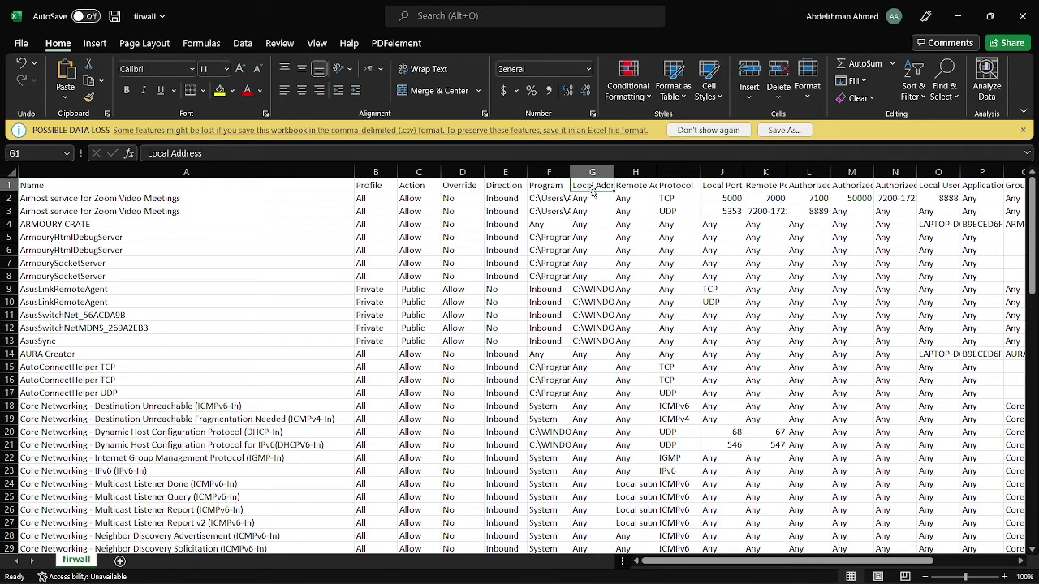
click(633, 187)
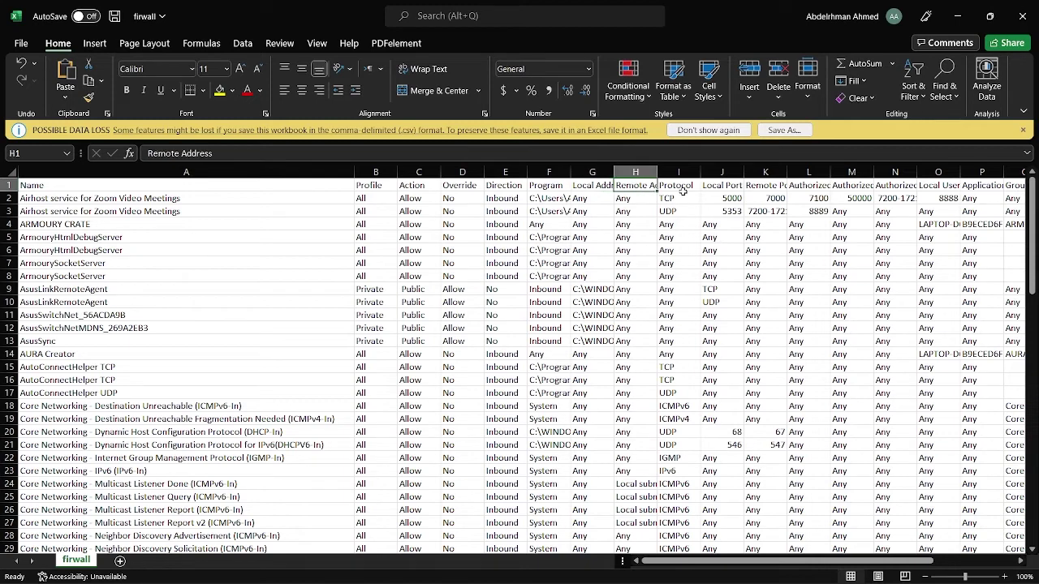
click(683, 189)
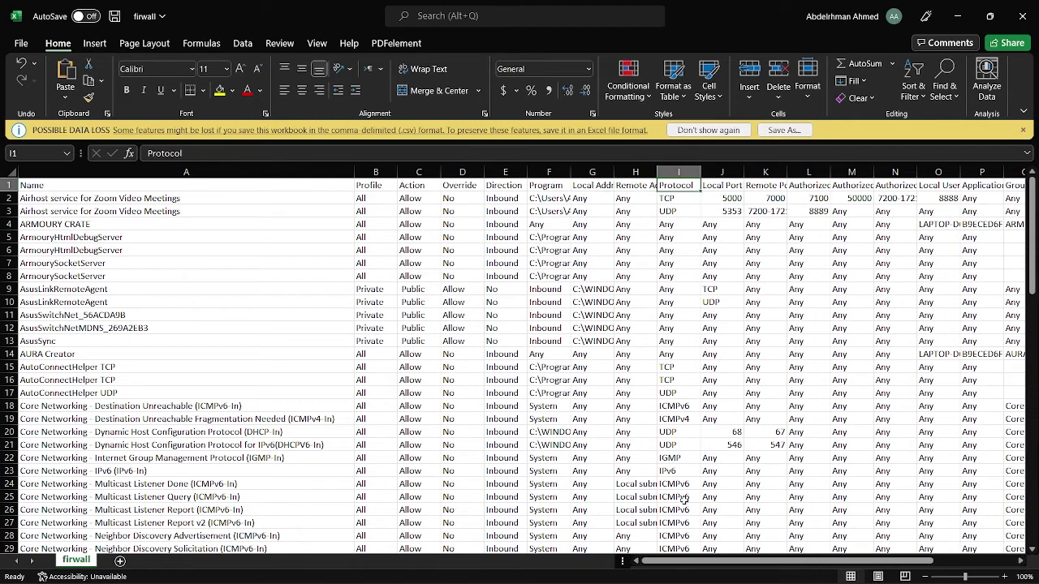
click(723, 187)
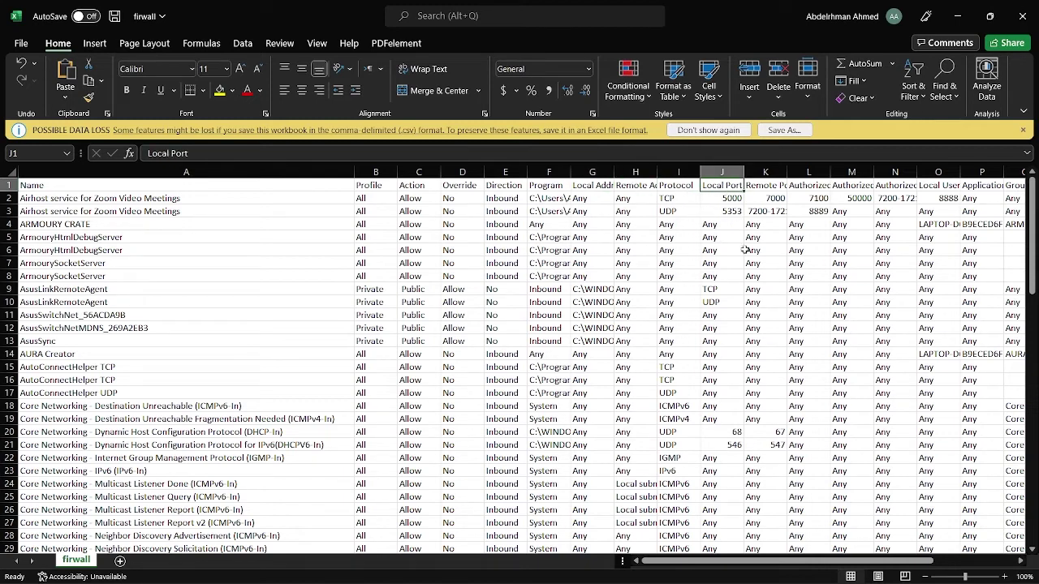
click(767, 188)
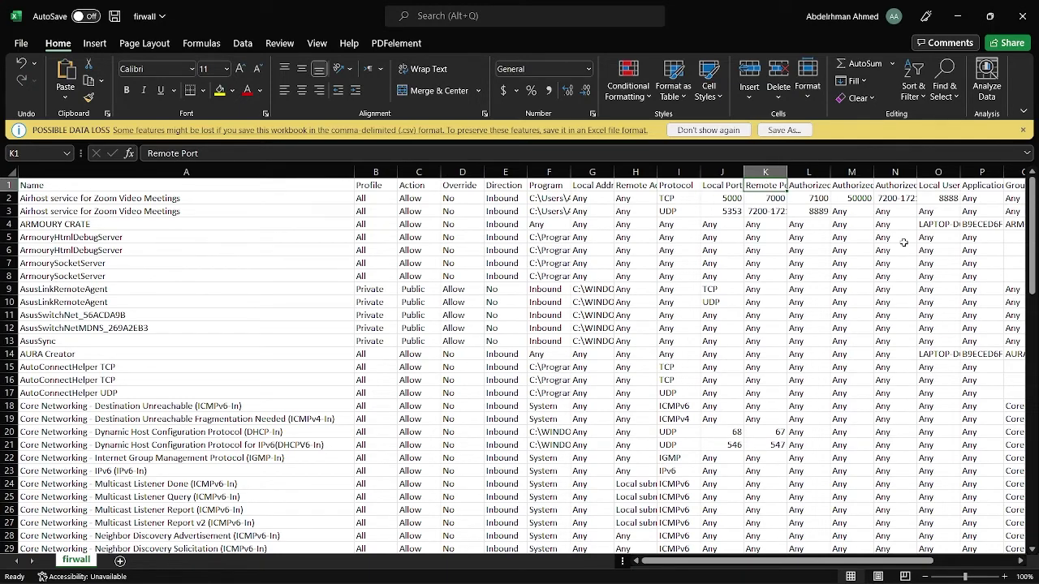
Step: Review the remaining columns of the firewall rules export, including Status, Group and Application Package
drag(761, 550, 871, 551)
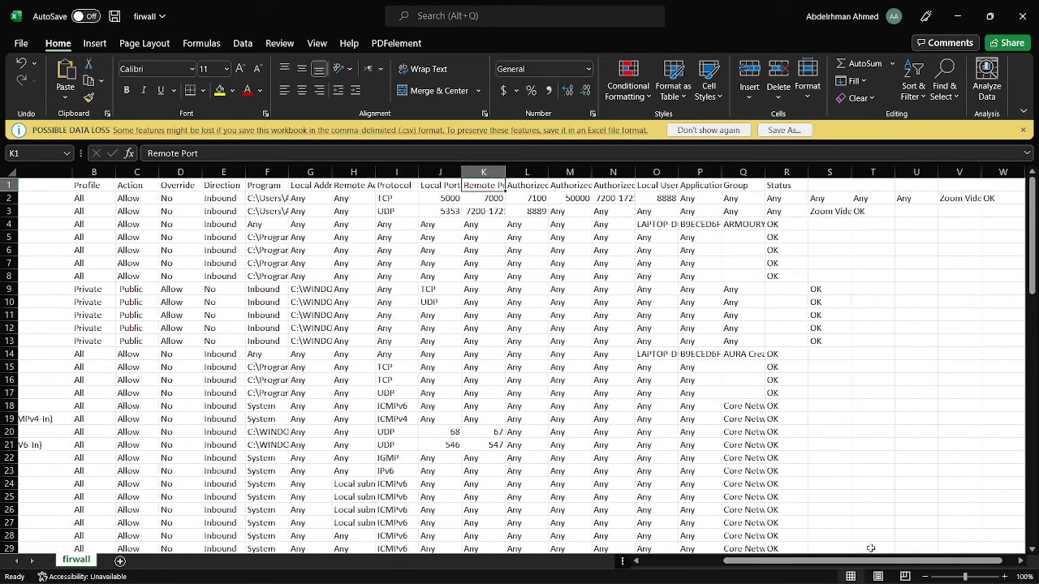
click(787, 185)
click(793, 198)
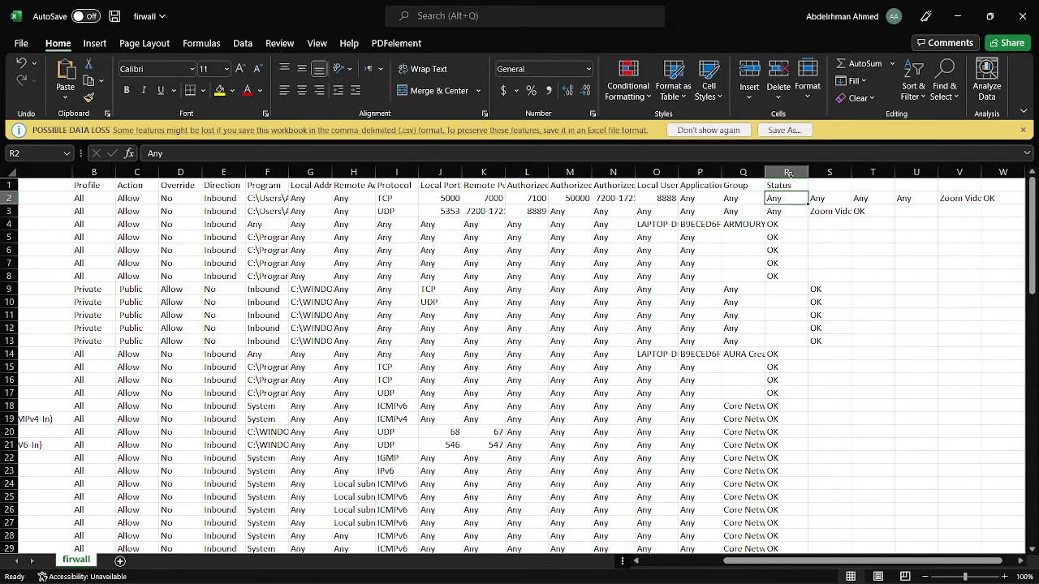
click(789, 180)
click(735, 187)
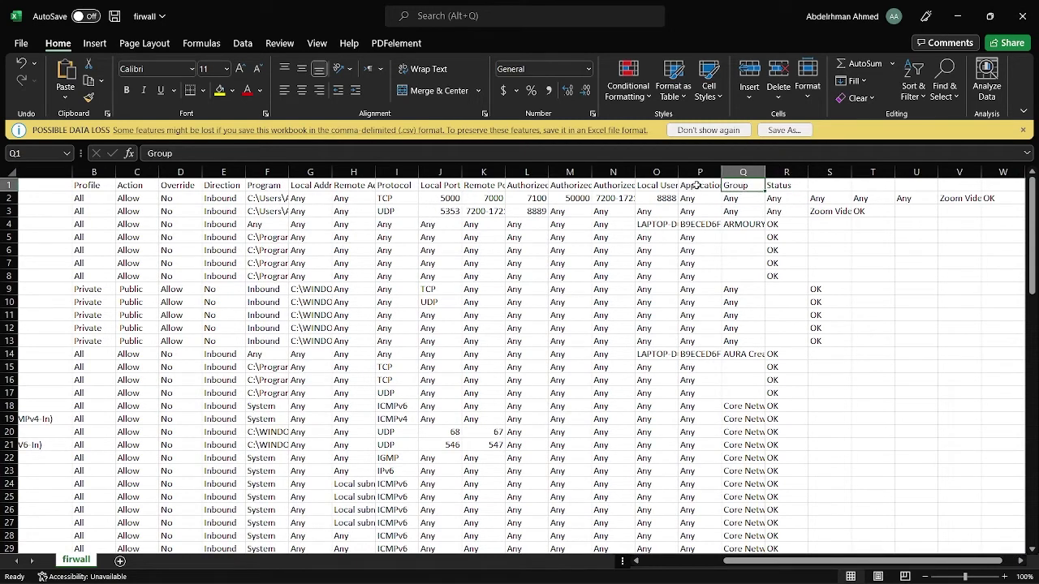
click(676, 189)
click(696, 187)
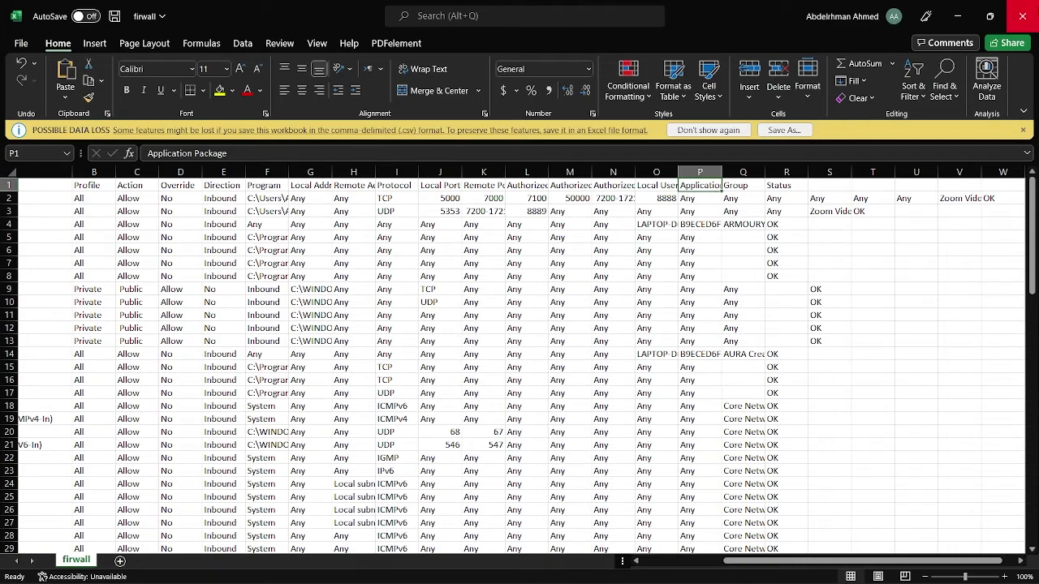
Step: Close the firwall workbook and delete both exported firwall files, text and CSV, from the Desktop
click(1022, 15)
click(504, 319)
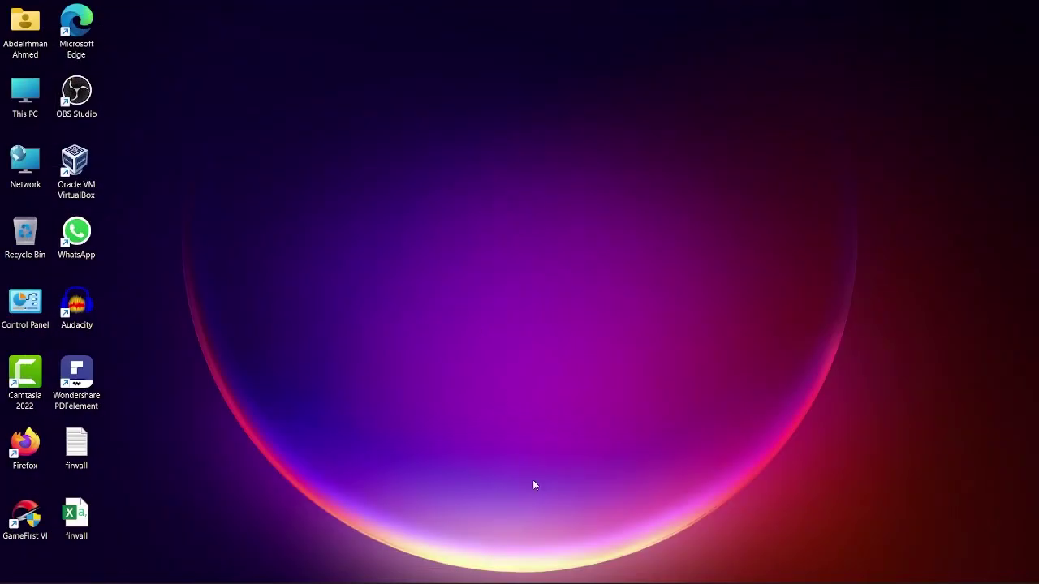
drag(112, 418, 76, 563)
key(Delete)
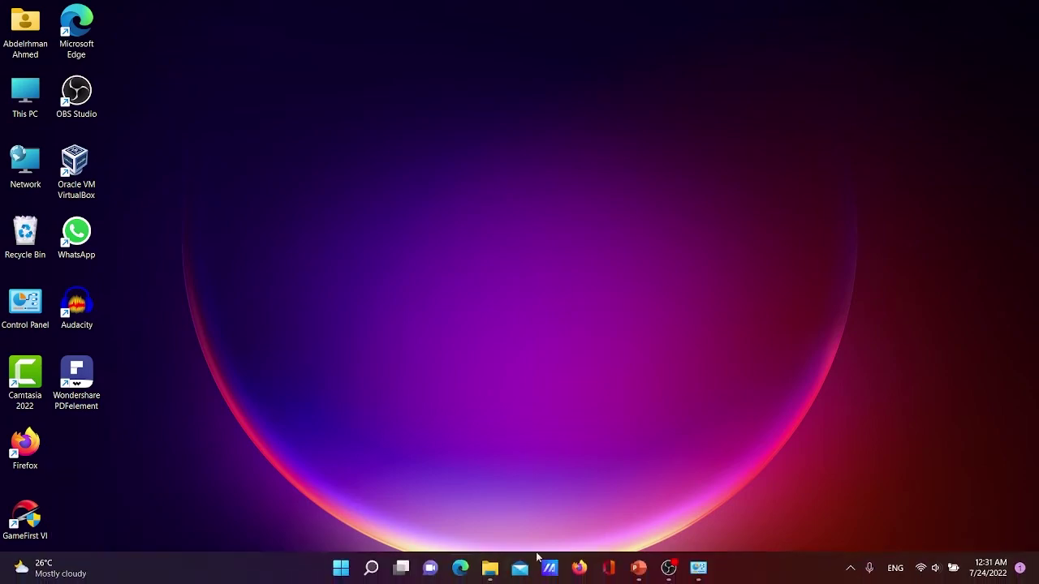
Step: Switch to the Lecture 6 part 1 presentation in PowerPoint and start the slide show from slide 14, Iptables Introduction
click(634, 577)
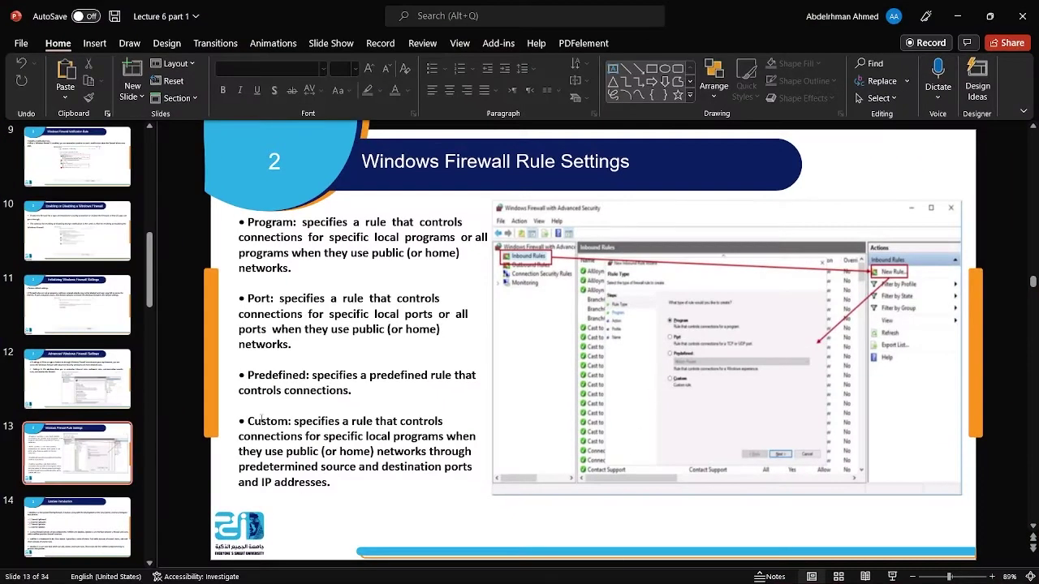
click(102, 506)
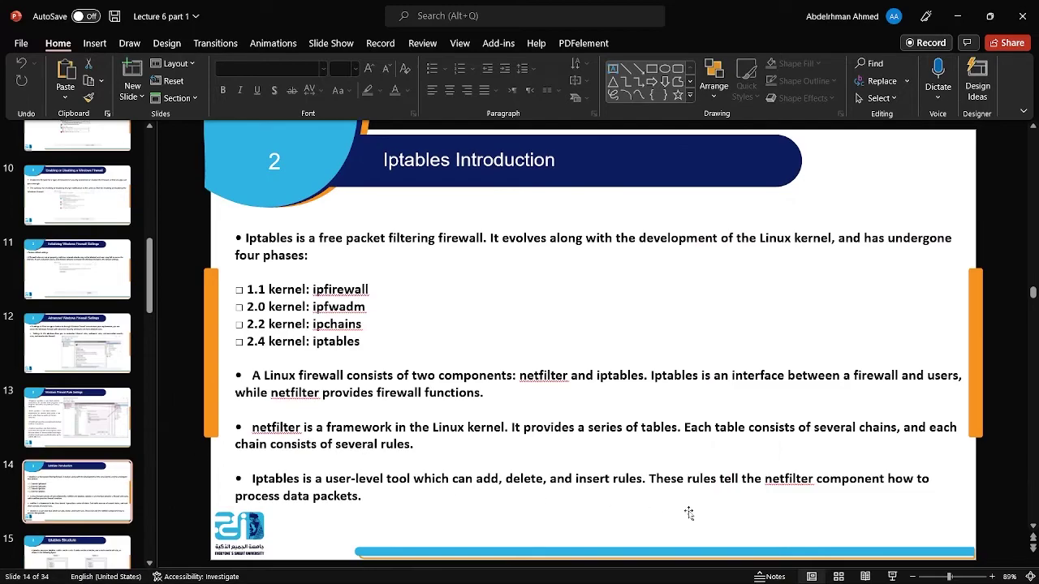
click(892, 576)
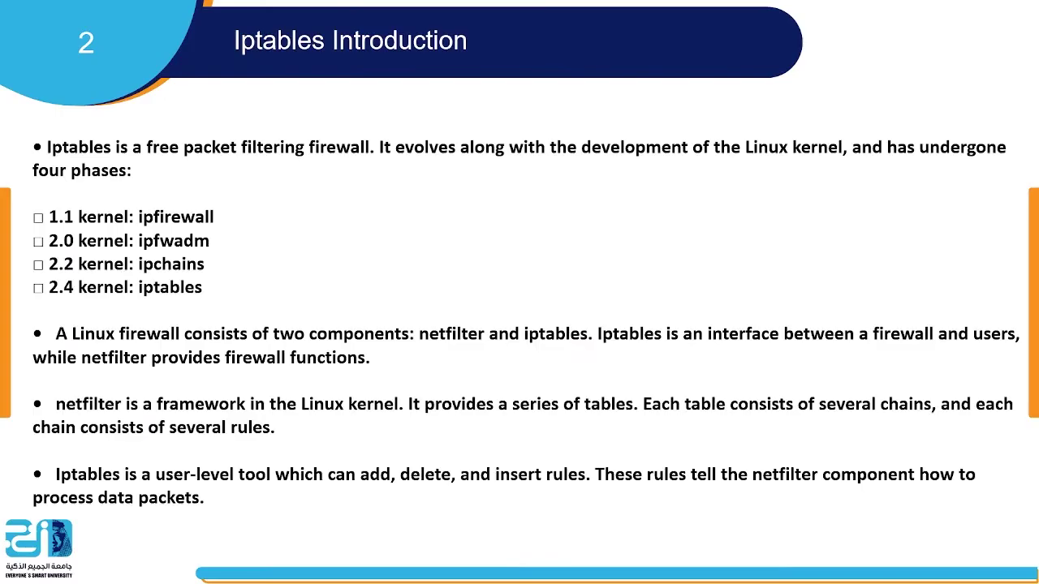